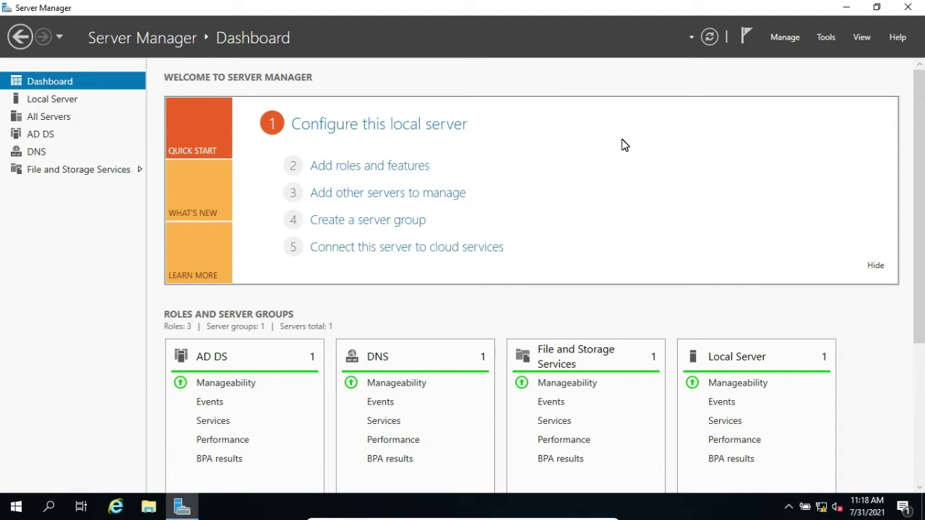
# Step: Start adding roles and features to the local server, using role-based or feature-based installation with Server1.hpit.com as the destination
pyautogui.click(73, 104)
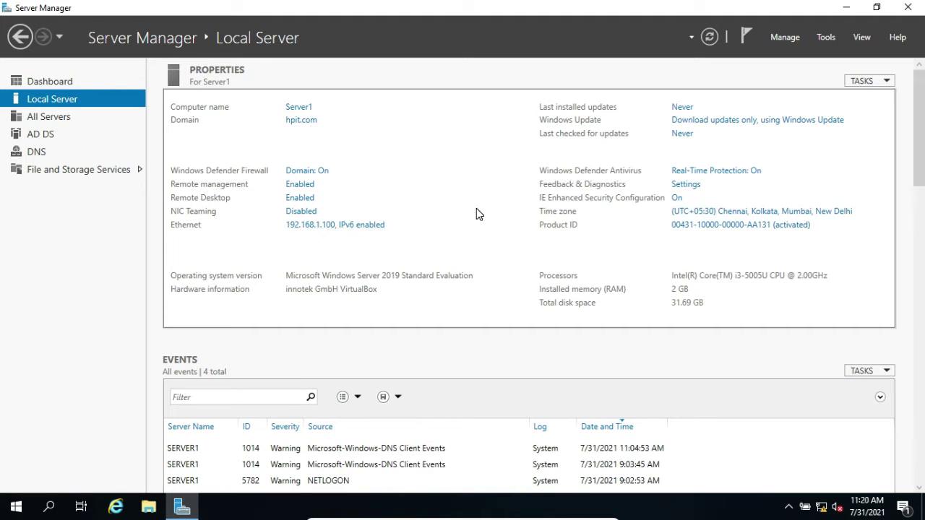
pyautogui.click(785, 39)
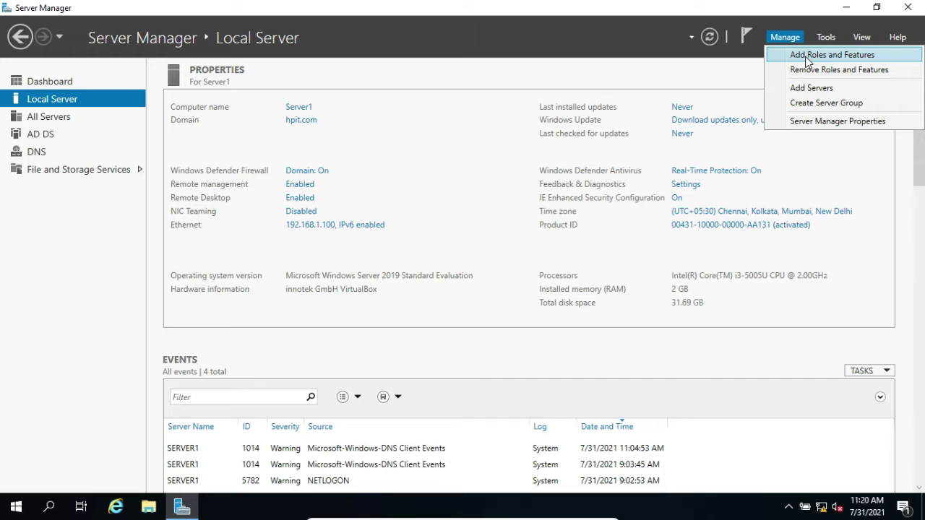
pyautogui.click(805, 57)
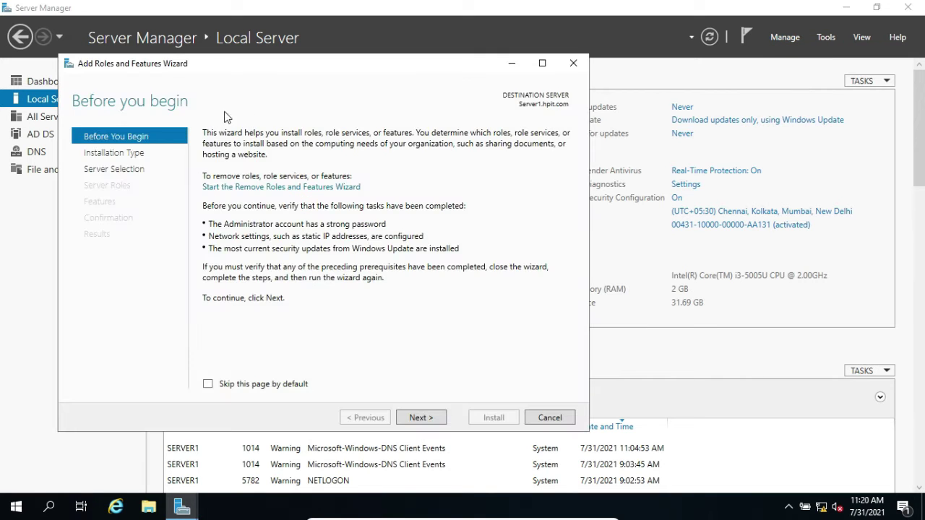
pyautogui.click(422, 417)
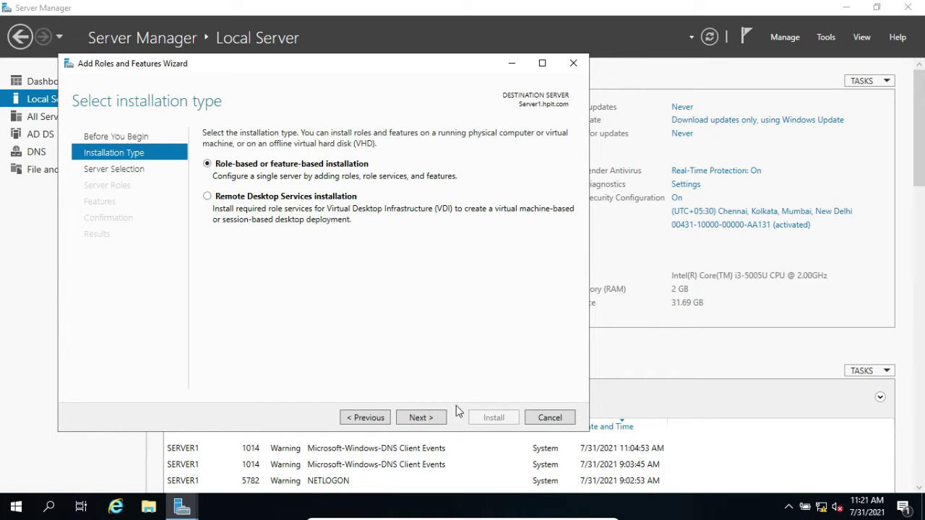
pyautogui.click(425, 421)
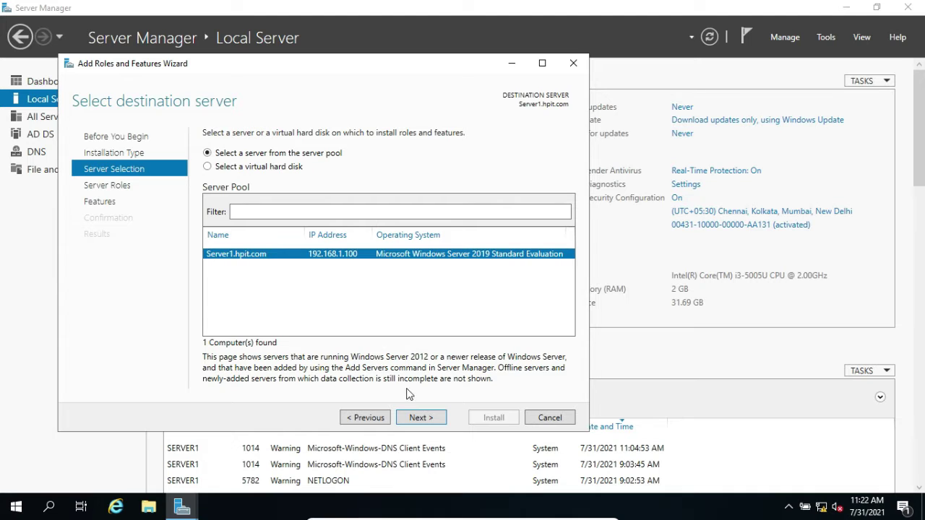
pyautogui.click(419, 417)
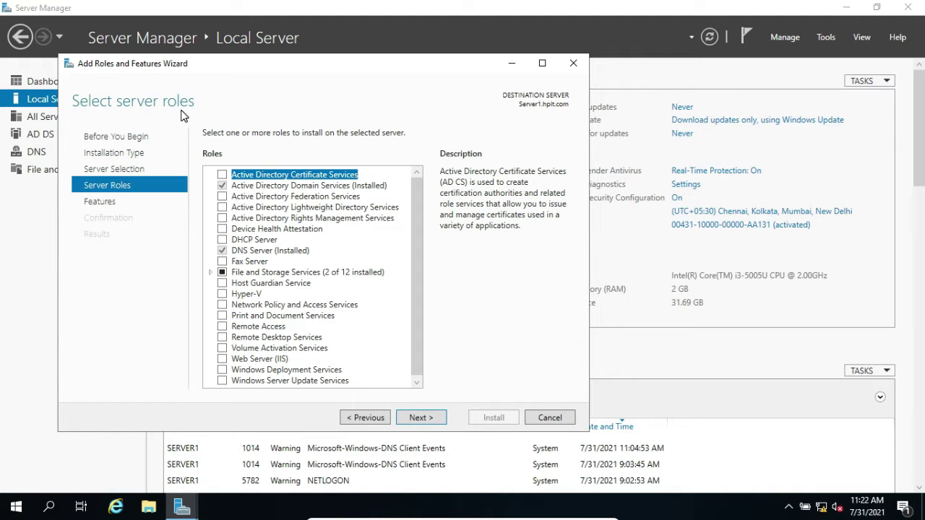
# Step: Select the DHCP Server role with its required management tools and keep the default features
pyautogui.click(222, 240)
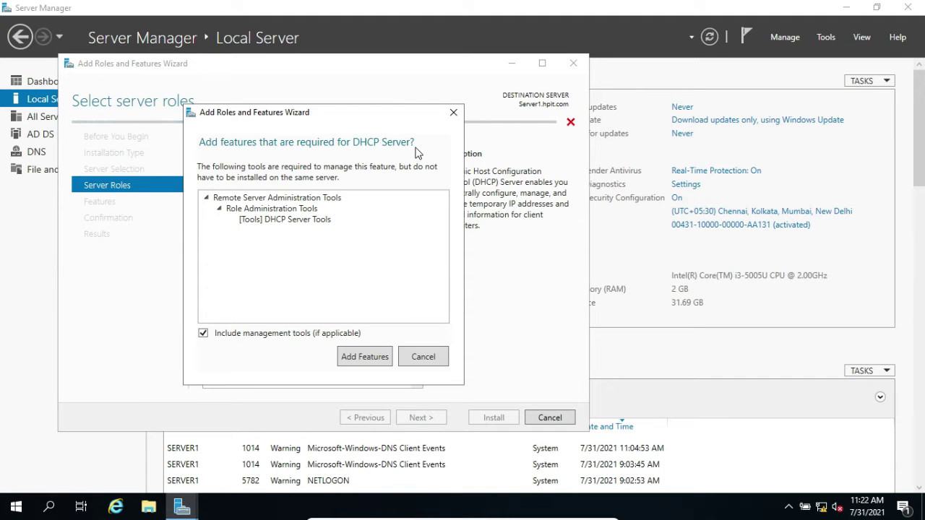
pyautogui.click(365, 357)
pyautogui.click(422, 419)
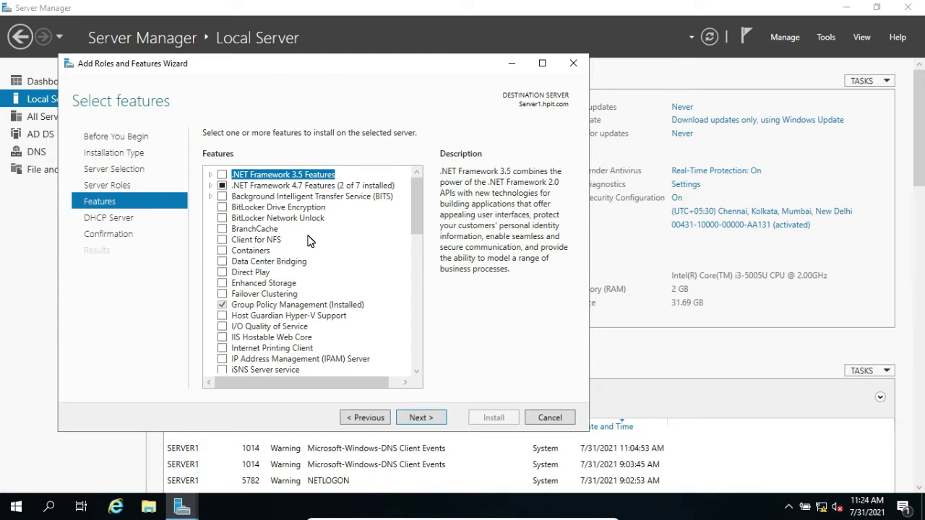
pyautogui.click(415, 417)
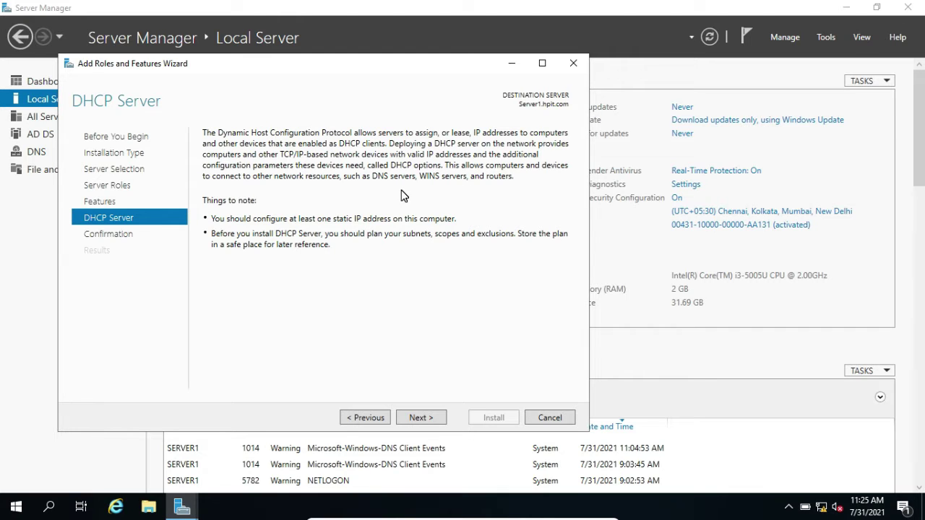
pyautogui.click(422, 417)
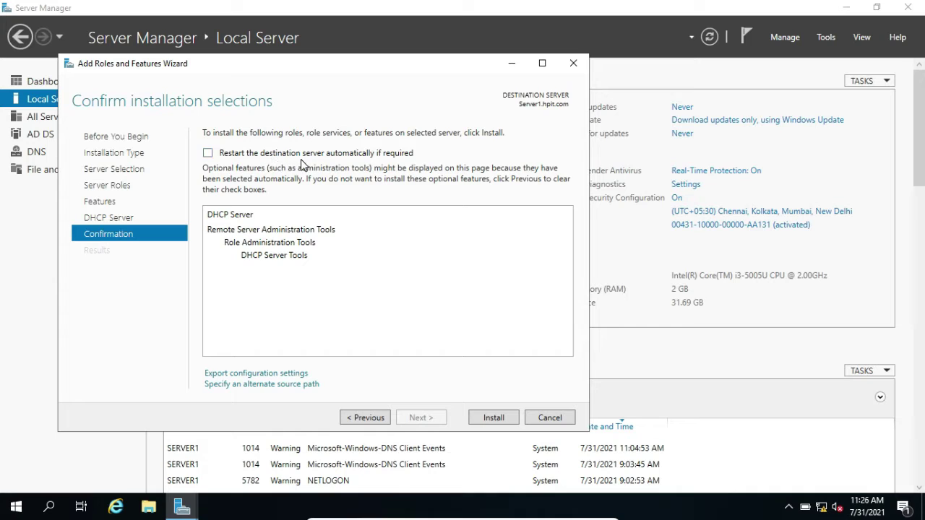
# Step: Allow the destination server to restart automatically if required and install the selected DHCP role
pyautogui.click(207, 154)
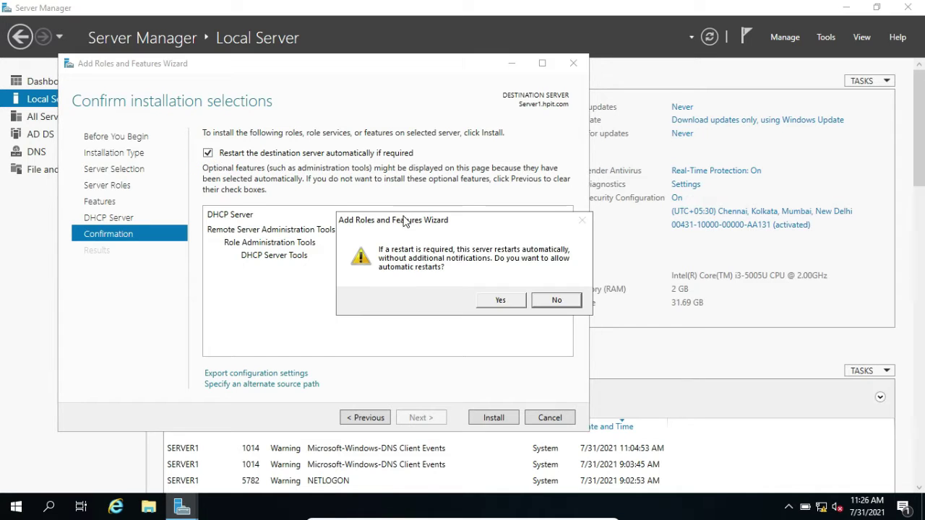
pyautogui.click(497, 305)
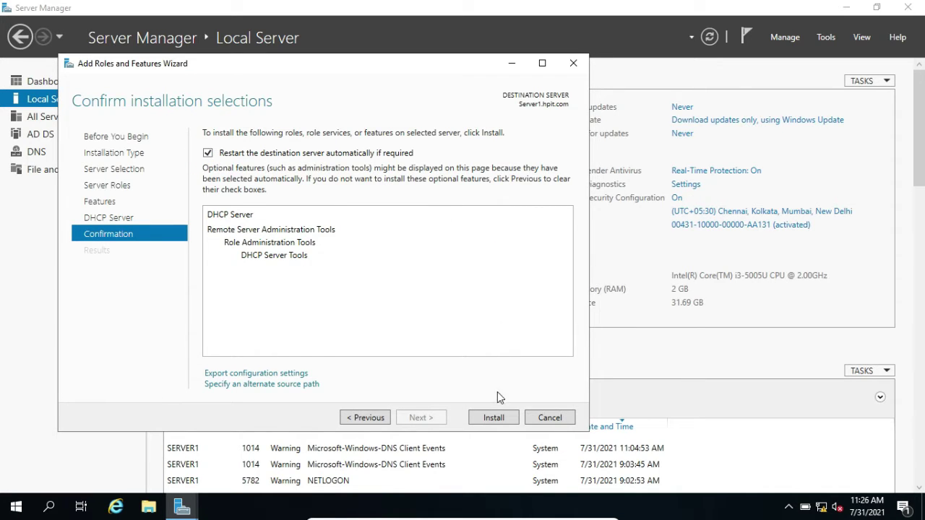
pyautogui.click(495, 418)
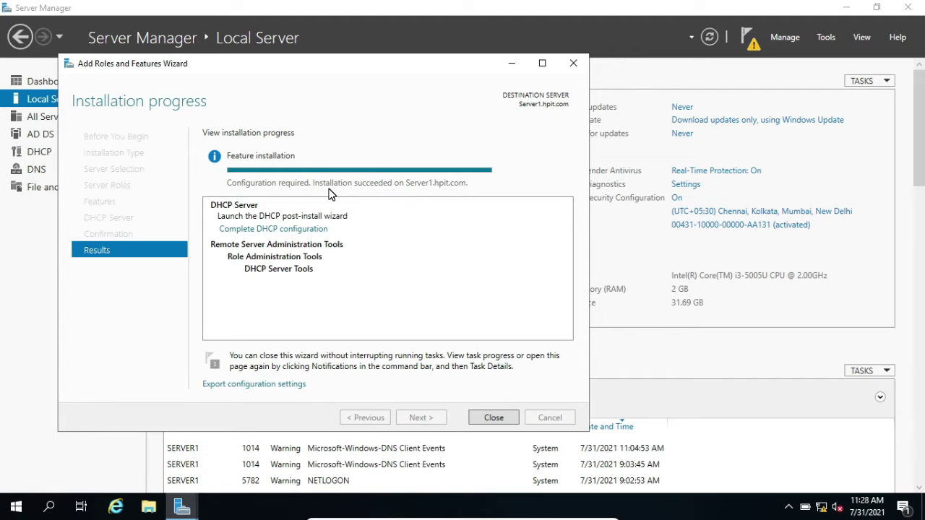
# Step: Complete the DHCP post-install configuration, authorizing the server with the HPIT\Administrator credentials, and close both wizards
pyautogui.click(268, 230)
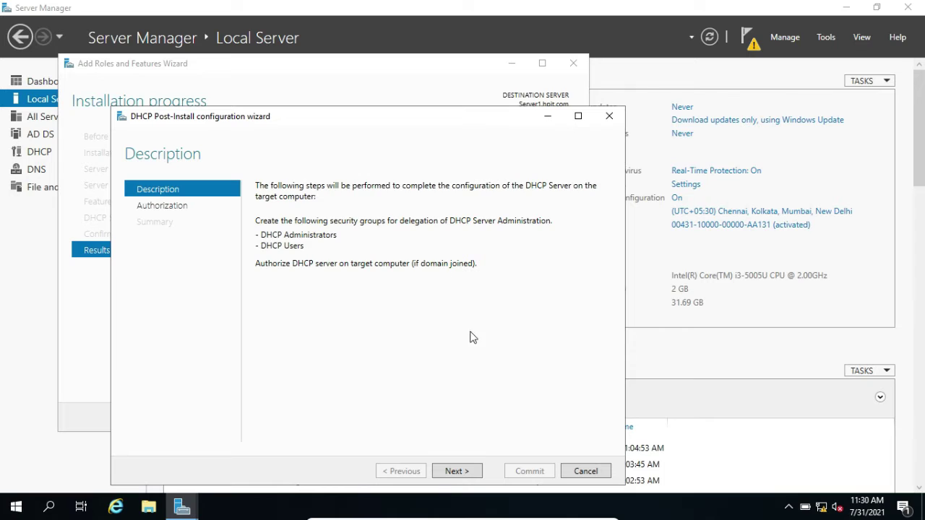
pyautogui.click(463, 470)
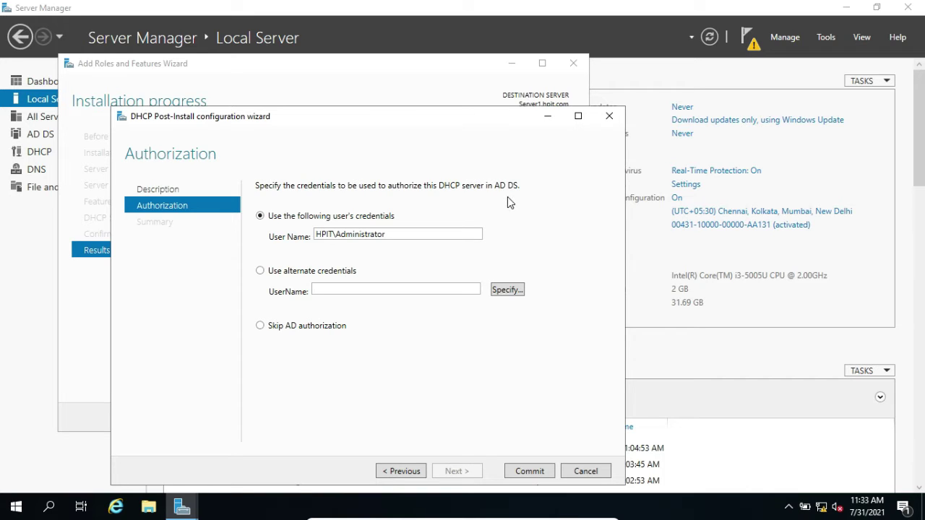
pyautogui.click(542, 477)
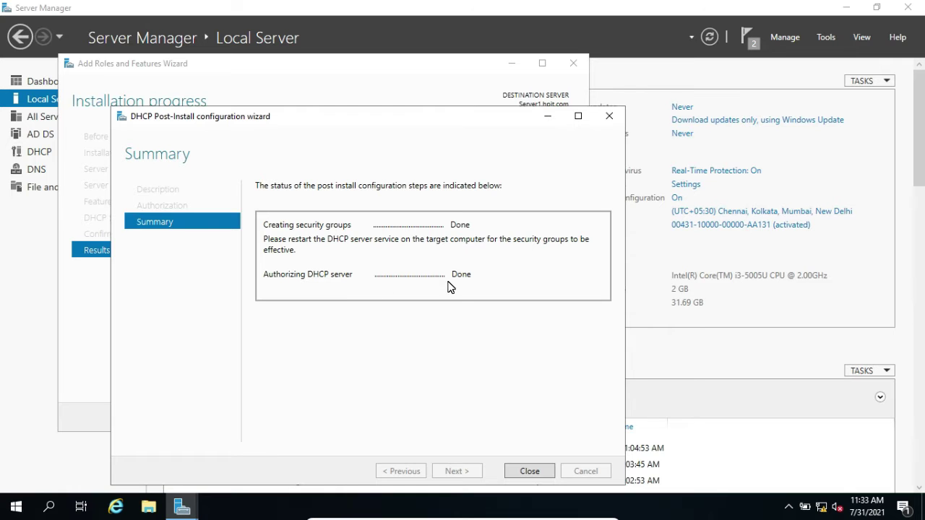
pyautogui.click(535, 474)
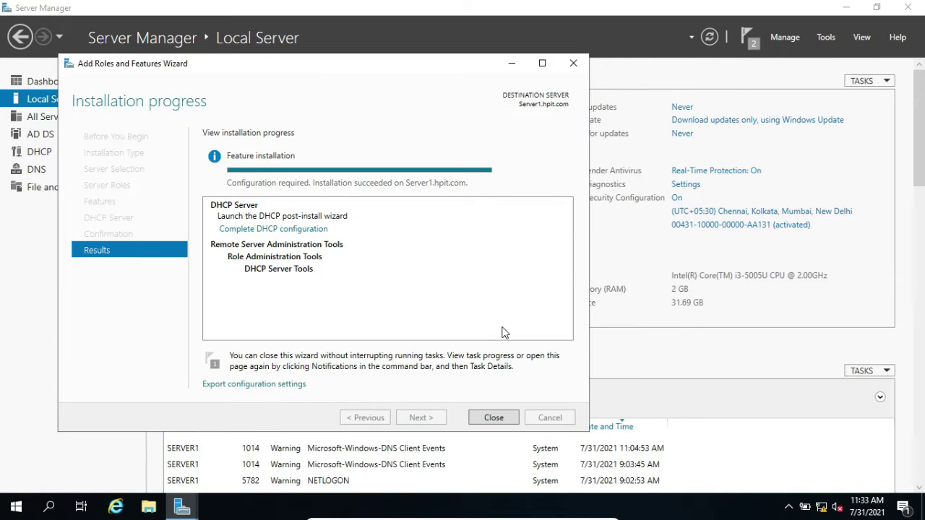
pyautogui.click(495, 418)
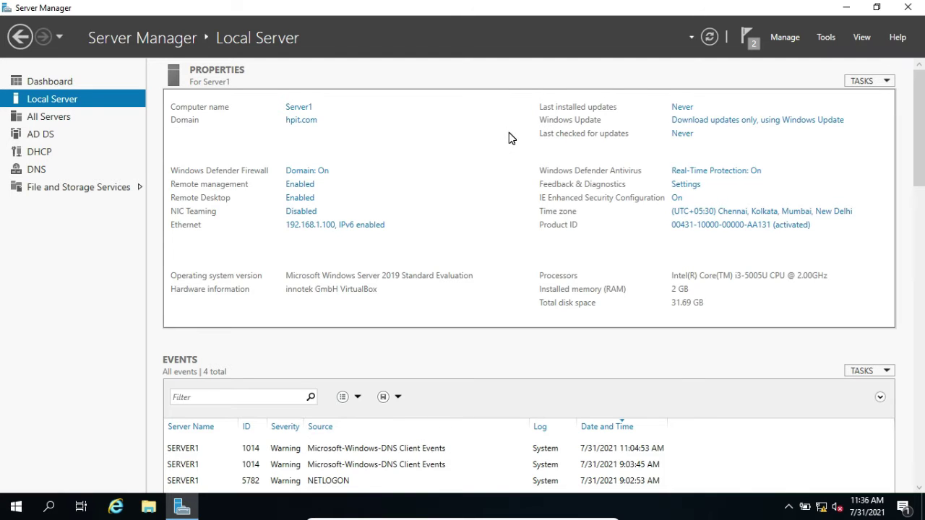
# Step: Open the DHCP management console in a maximized window and expand the IPv4 node of server1.hpit.com
pyautogui.click(824, 40)
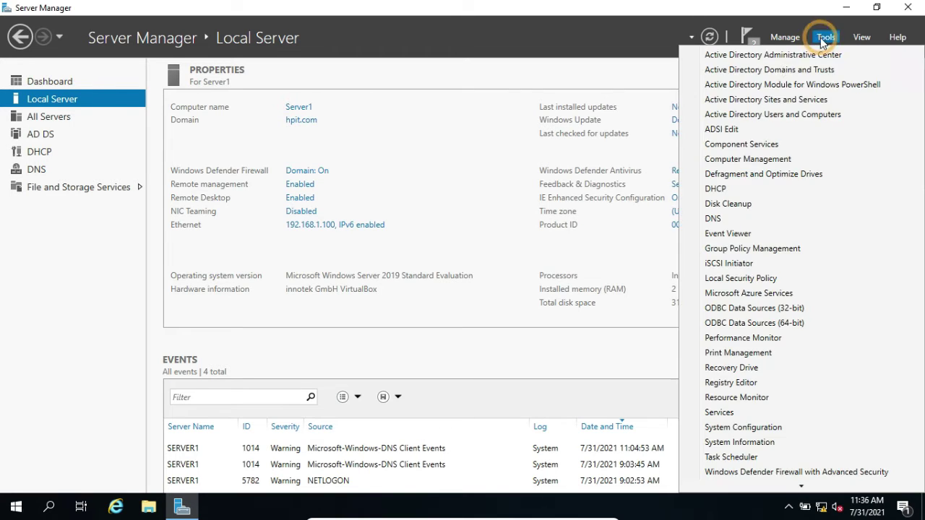
pyautogui.click(728, 190)
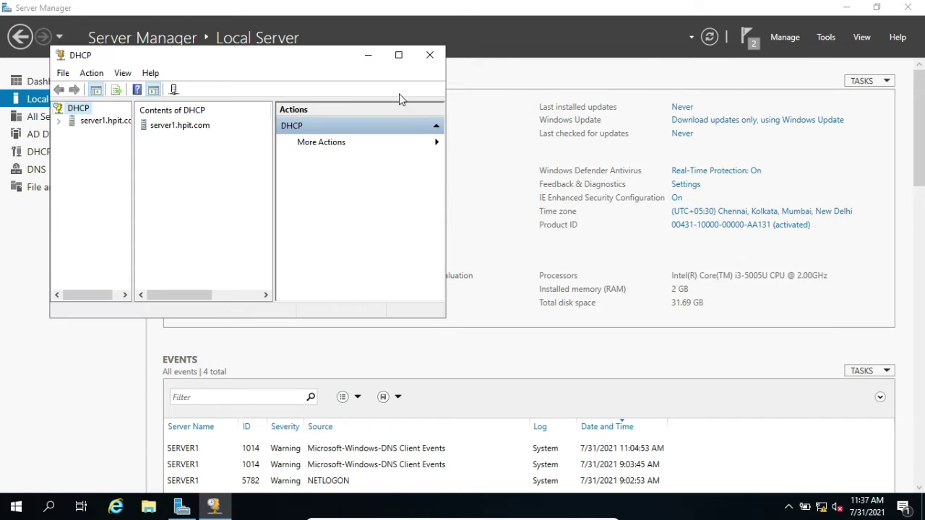
pyautogui.click(398, 55)
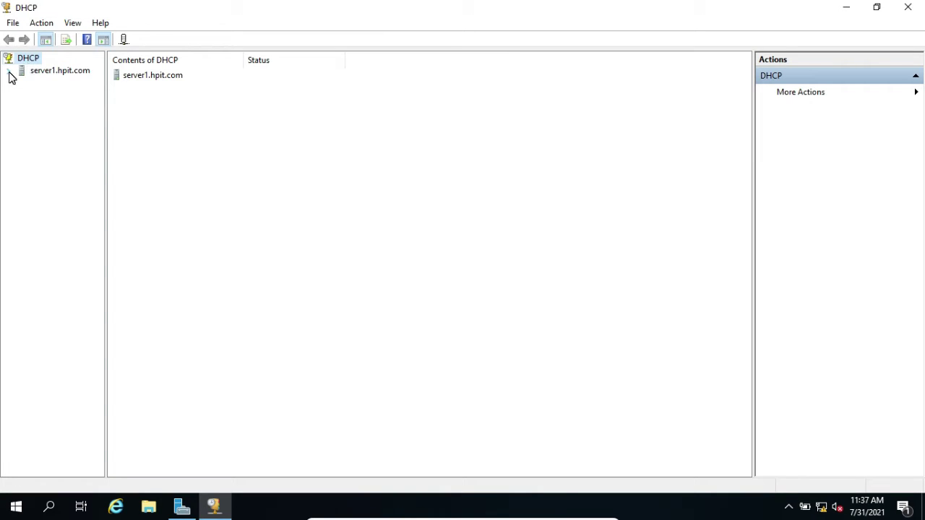
pyautogui.click(8, 72)
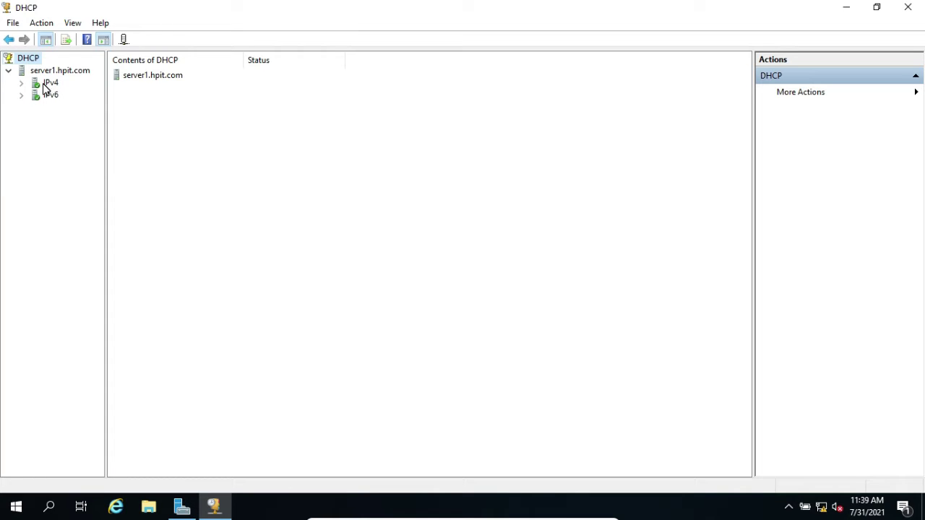
pyautogui.click(46, 85)
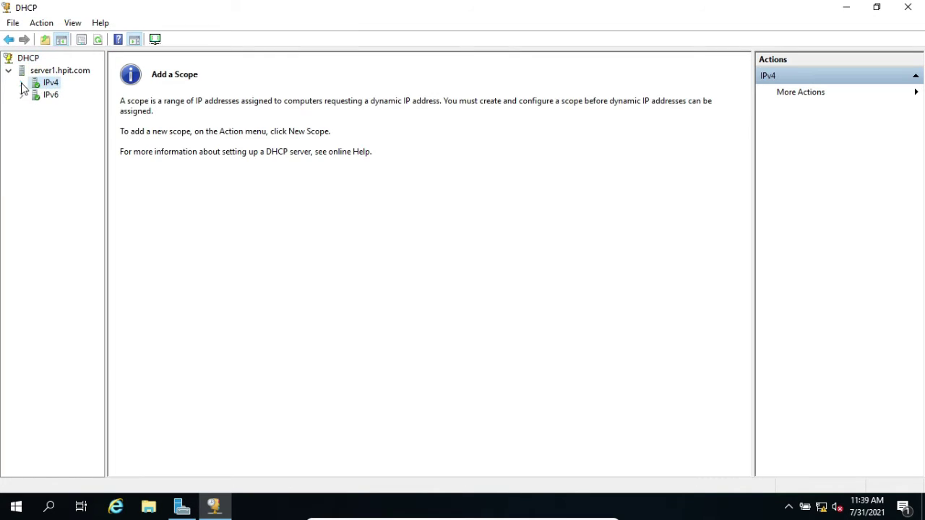
pyautogui.click(21, 84)
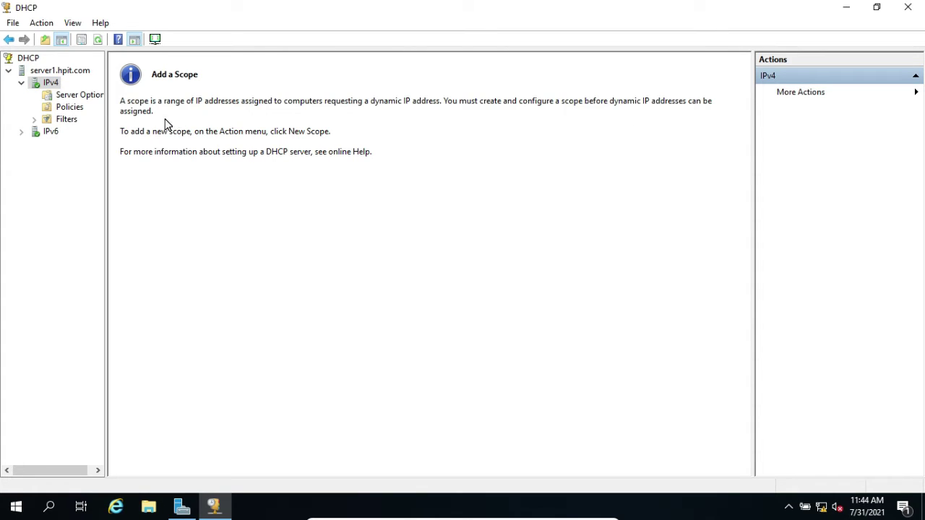
# Step: Start a new IPv4 scope named "HPIT Scope" with the description "our first DHCP Scope in HPIT Domain"
pyautogui.rightClick(50, 87)
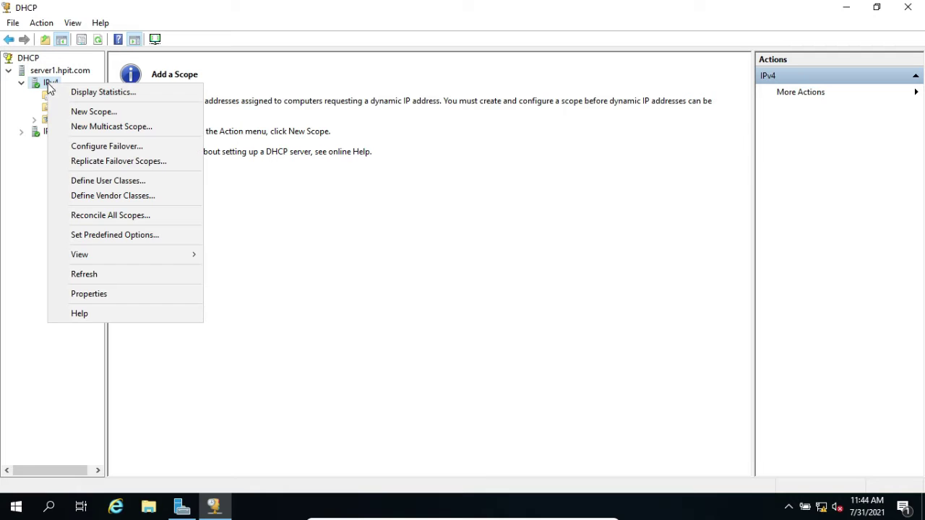
pyautogui.click(94, 115)
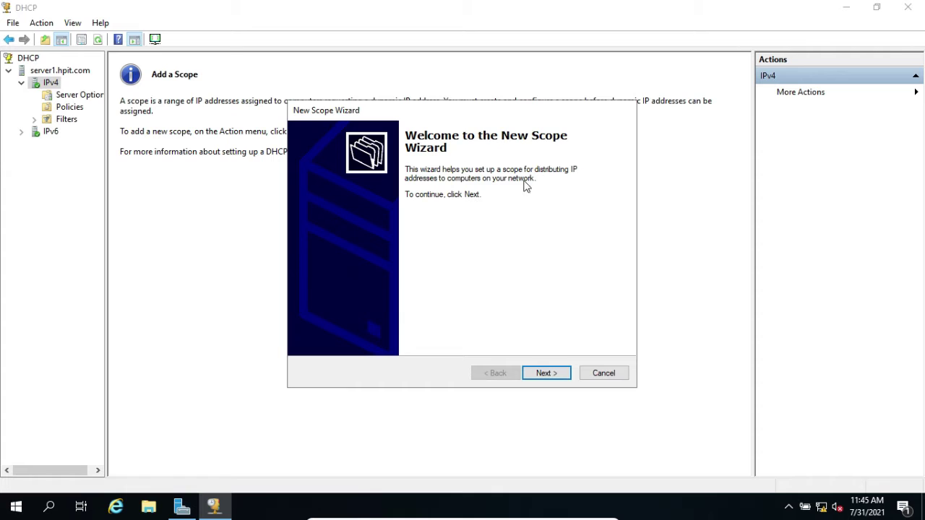
pyautogui.click(551, 376)
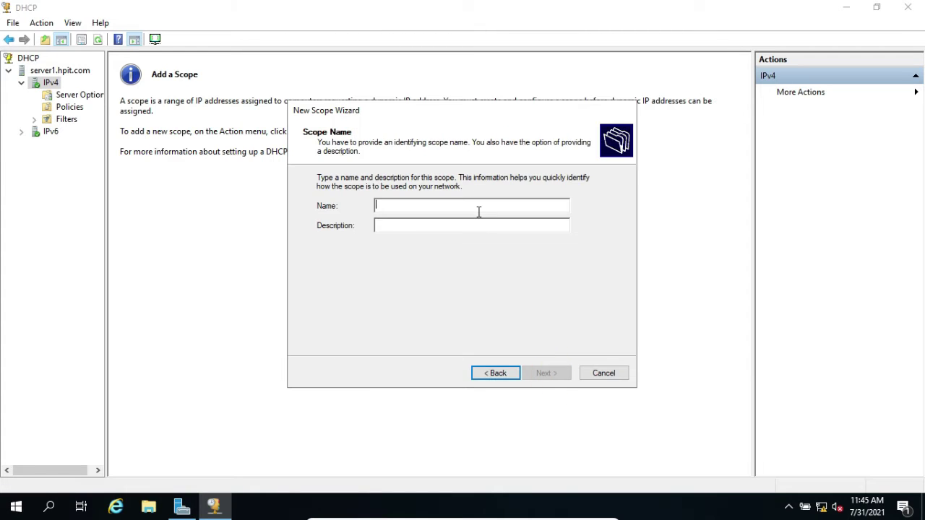
pyautogui.write('HPIT Scope')
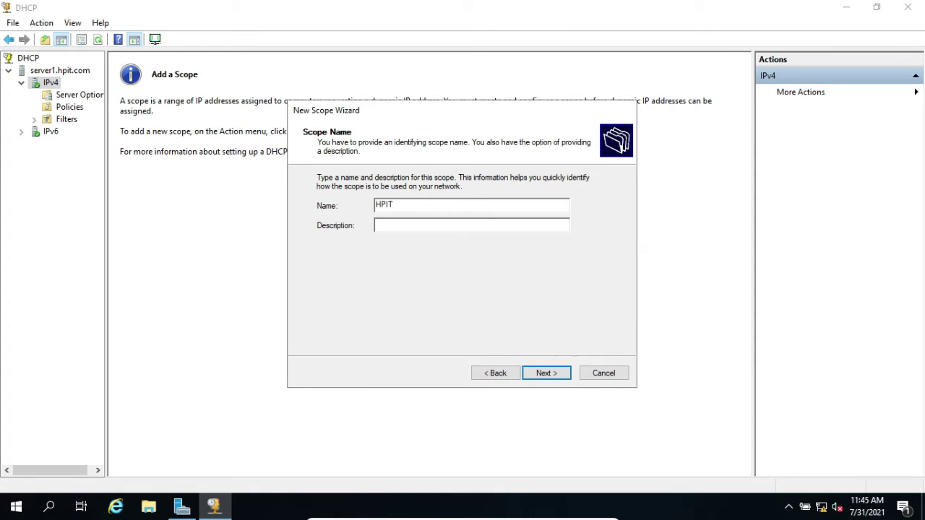
pyautogui.click(409, 220)
pyautogui.write('our first DHCP Scope in HPIT Domain')
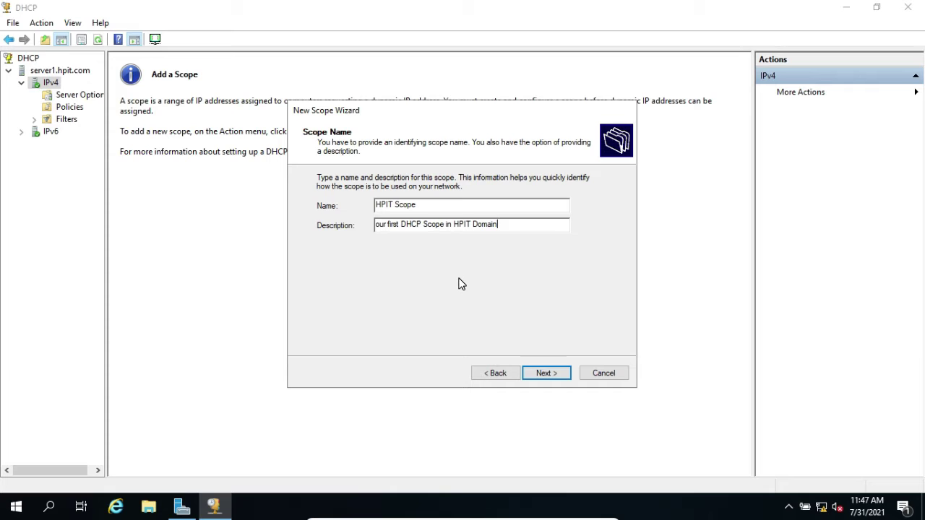
pyautogui.click(559, 376)
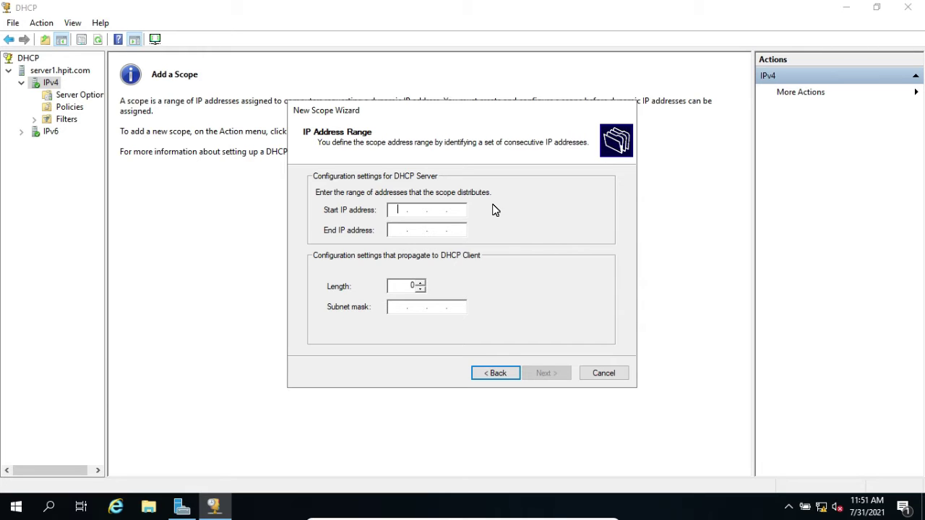
# Step: Set the scope's address range from 192.168.1.200 to 192.168.1.250, keeping the filled-in subnet mask
pyautogui.write('192 . 168 . 1 . 200')
pyautogui.click(396, 230)
pyautogui.write('192 . ')
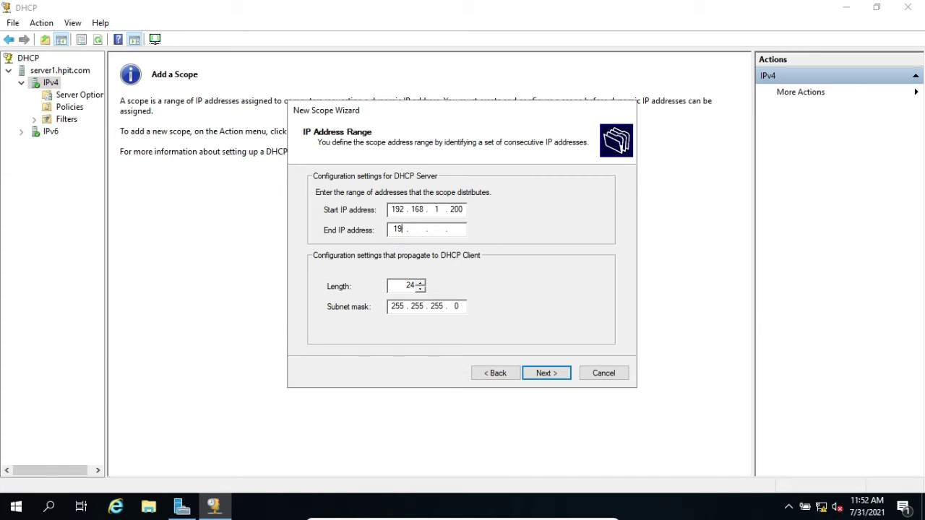
pyautogui.write('168 . 1 . 250')
pyautogui.click(546, 374)
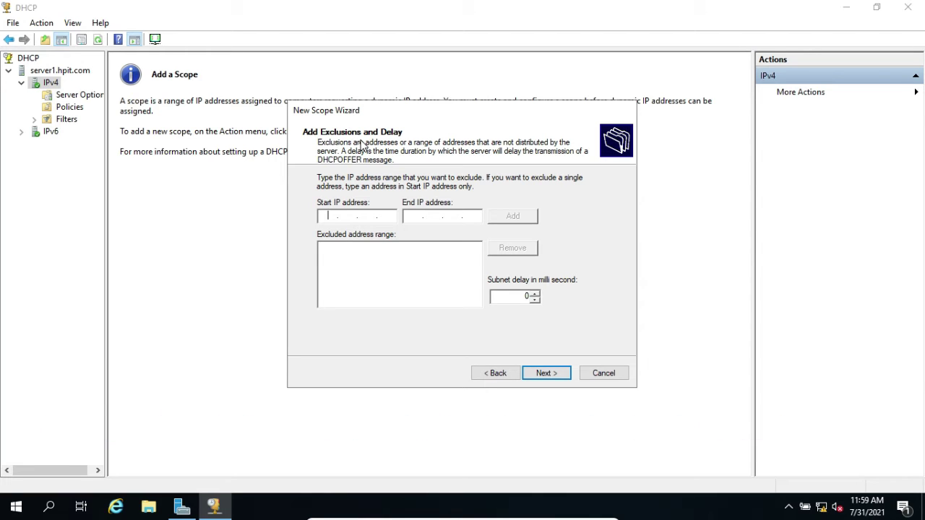
# Step: Exclude the range 192.168.1.200 to 192.168.1.205 and the single address 192.168.1.210 from the scope
pyautogui.write('192.168.1.200')
pyautogui.click(409, 218)
pyautogui.write('192.')
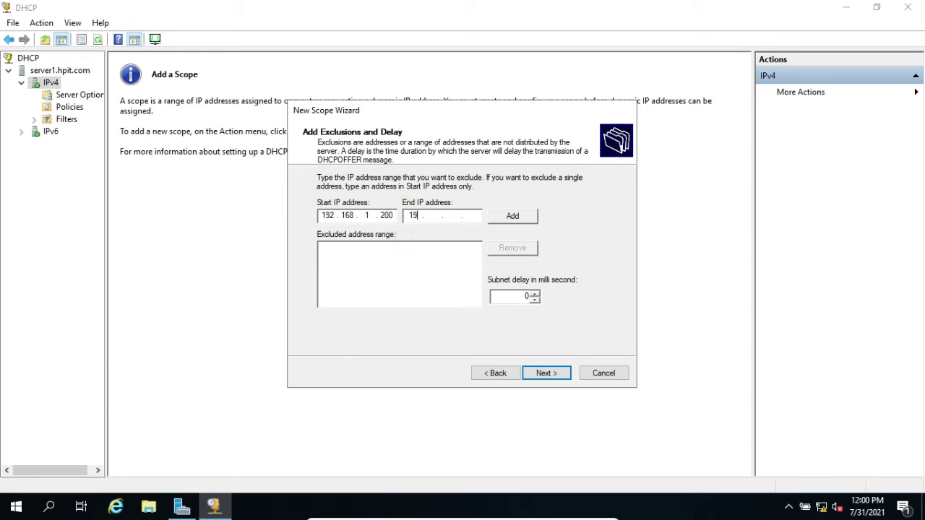
pyautogui.write('168.1.205')
pyautogui.click(507, 221)
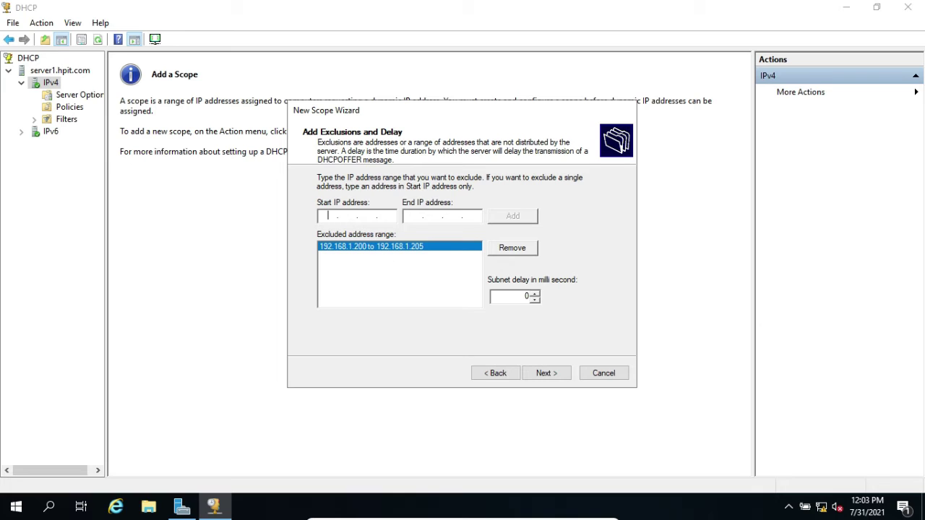
pyautogui.write('192.168.1.210')
pyautogui.click(510, 219)
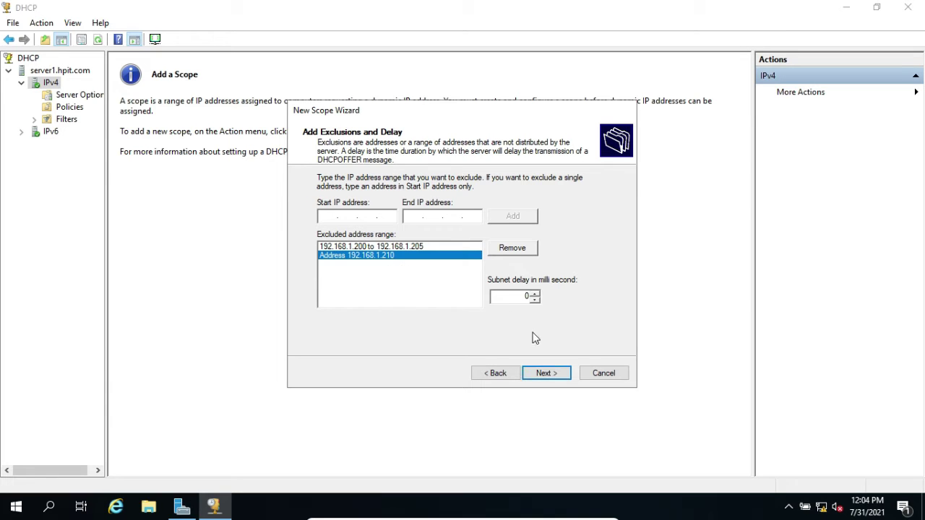
# Step: Keep the default lease duration and choose to configure the scope's DHCP options now
pyautogui.click(549, 370)
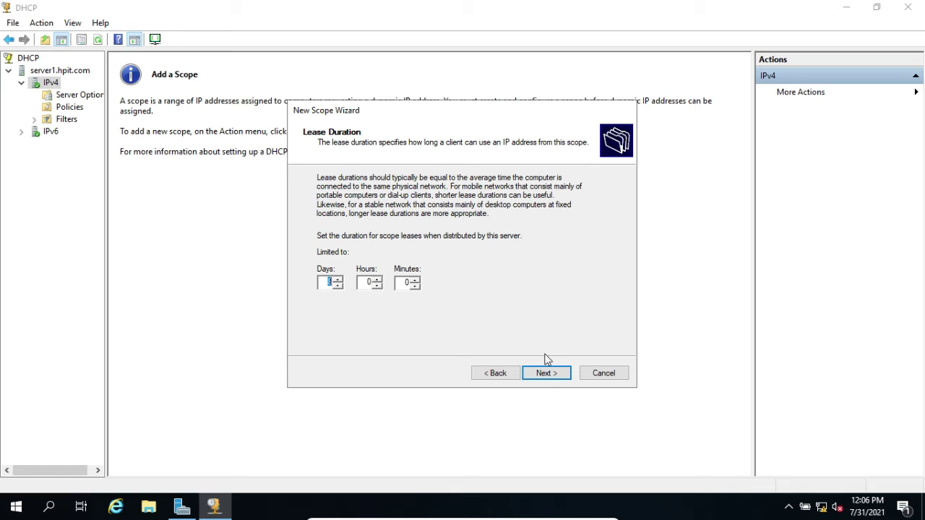
pyautogui.click(546, 375)
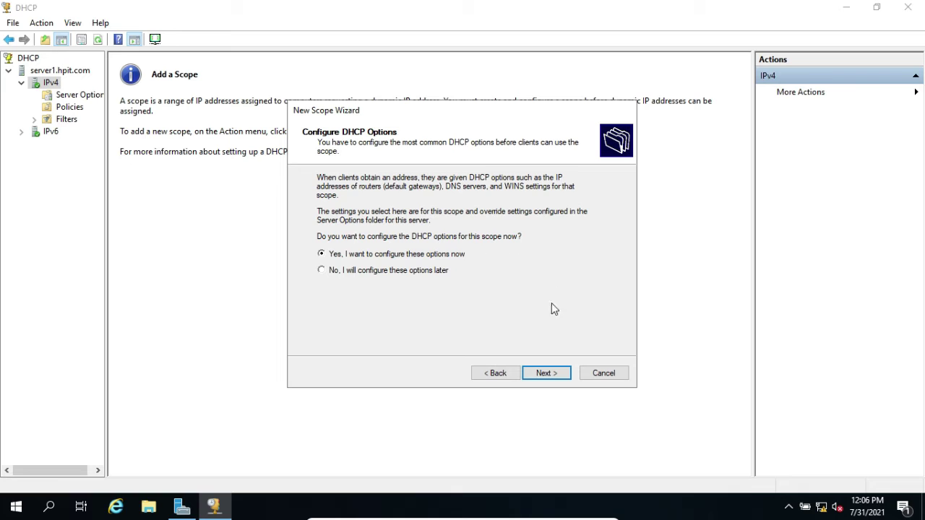
pyautogui.click(558, 373)
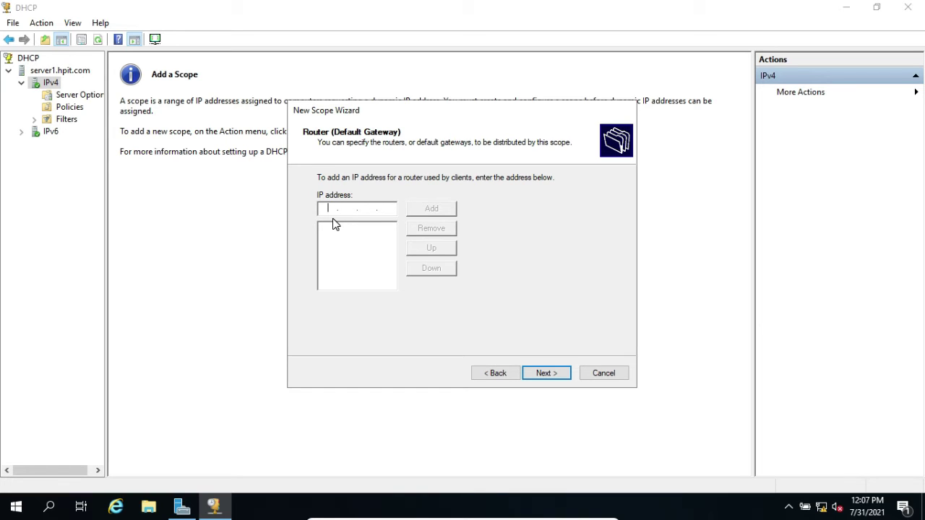
# Step: Add 192.168.1.1 as the scope's router (default gateway) and continue to the DNS settings
pyautogui.write('192.168.1.1')
pyautogui.click(424, 208)
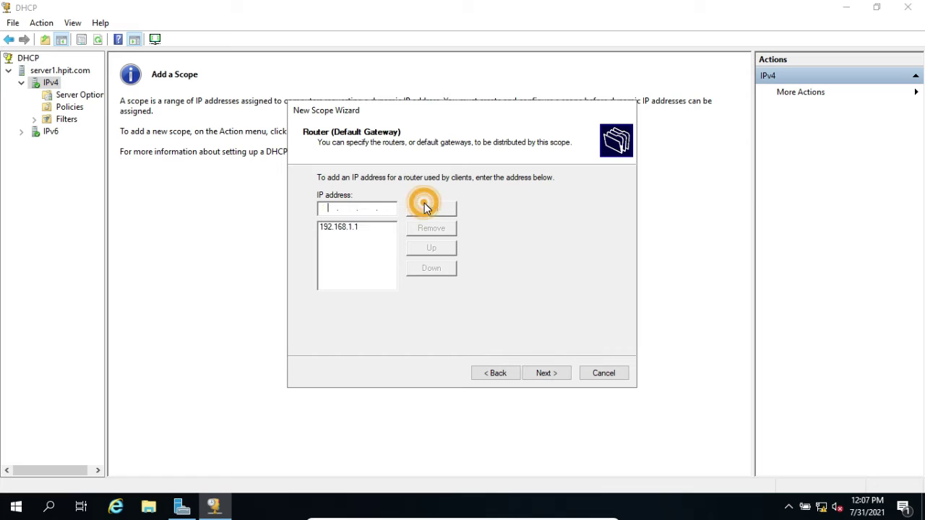
pyautogui.click(556, 373)
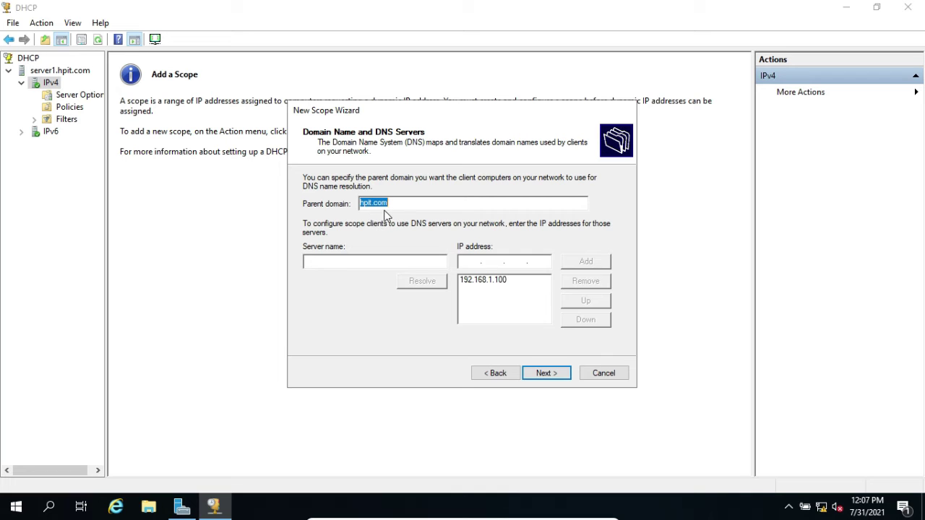
# Step: Remove the prefilled DNS server 192.168.1.100 from the scope's list and clear the IP address entry
pyautogui.click(466, 282)
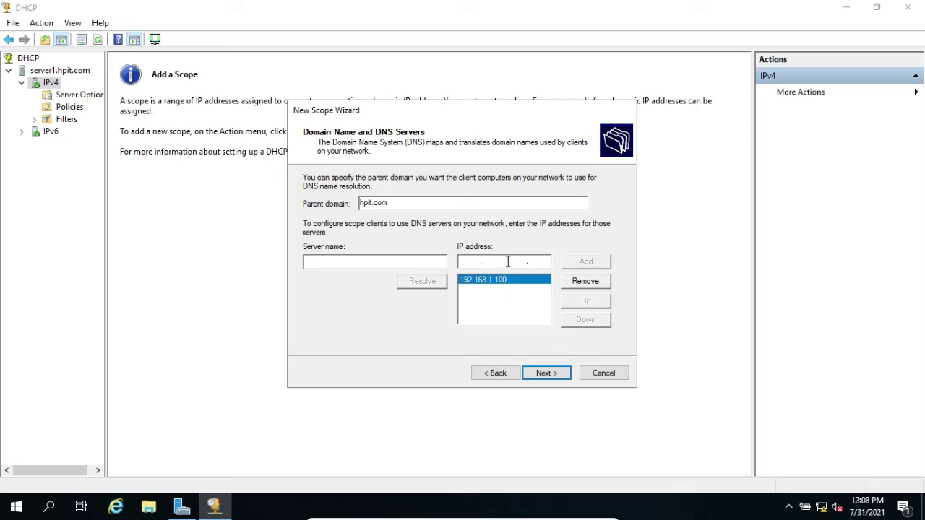
pyautogui.click(585, 281)
pyautogui.doubleClick(538, 261)
pyautogui.press('BackSpace')
pyautogui.press('BackSpace')
pyautogui.press('BackSpace')
pyautogui.press('BackSpace')
pyautogui.press('BackSpace')
pyautogui.press('BackSpace')
pyautogui.press('BackSpace')
pyautogui.press('BackSpace')
# Step: Add a DNS server with the server name server1.hpit.com and IP address 192.168.1.100
pyautogui.click(381, 263)
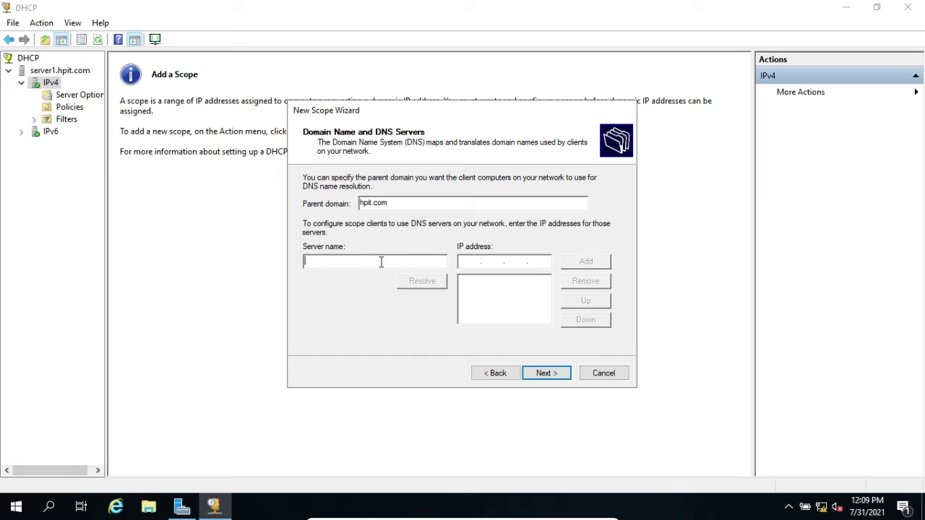
pyautogui.write('server1.hpit.com')
pyautogui.click(470, 262)
pyautogui.write('192.16')
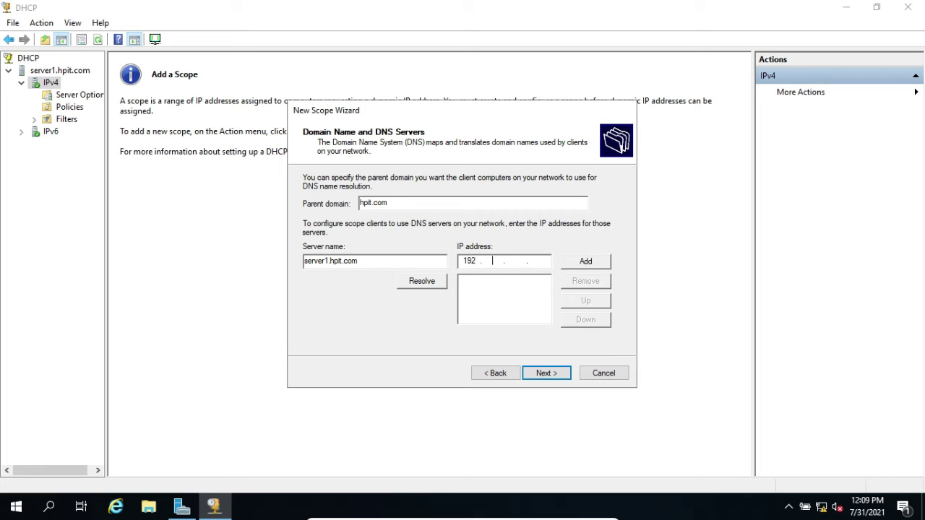
pyautogui.write('8.1.100')
pyautogui.click(591, 261)
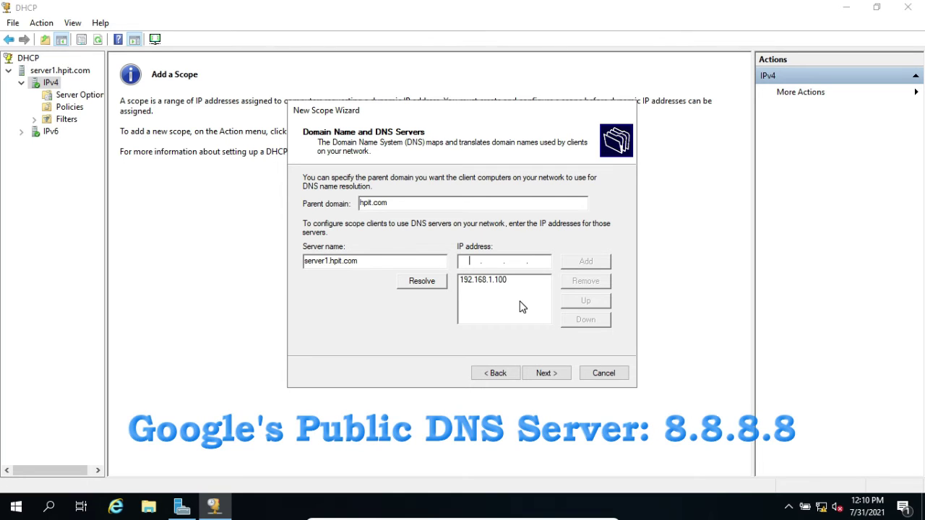
# Step: Clear the server name, add 8.8.8.8 as the second DNS server and accept the DNS settings
pyautogui.moveTo(402, 261); pyautogui.dragTo(300, 263)
pyautogui.press('BackSpace')
pyautogui.click(467, 262)
pyautogui.write('8.8.8.8')
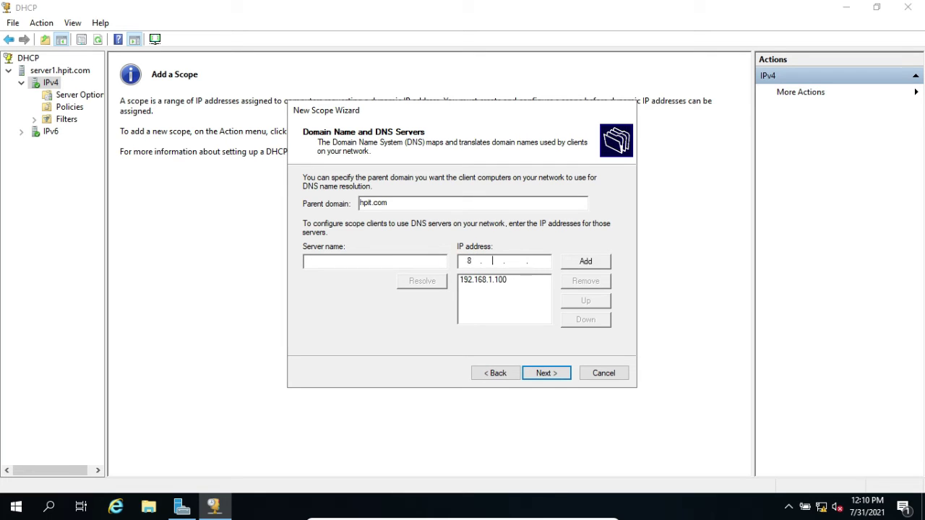
pyautogui.click(575, 262)
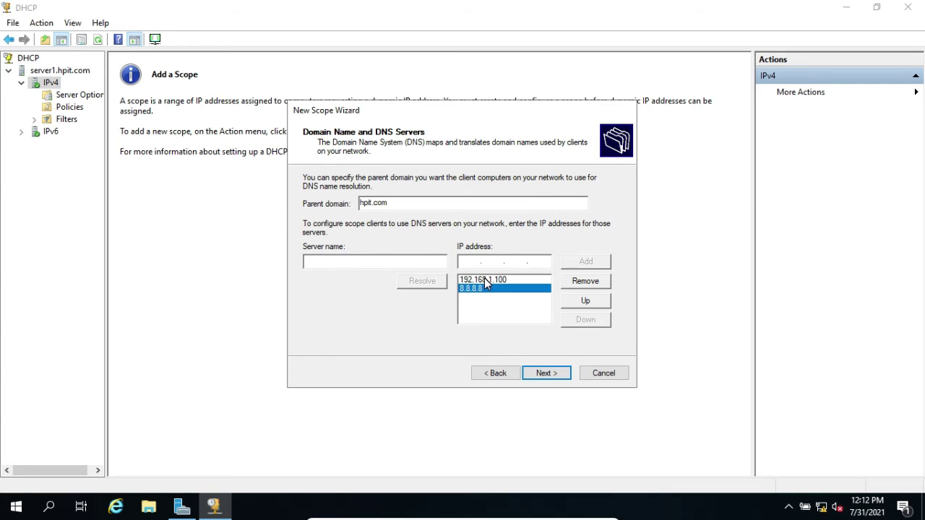
pyautogui.click(485, 280)
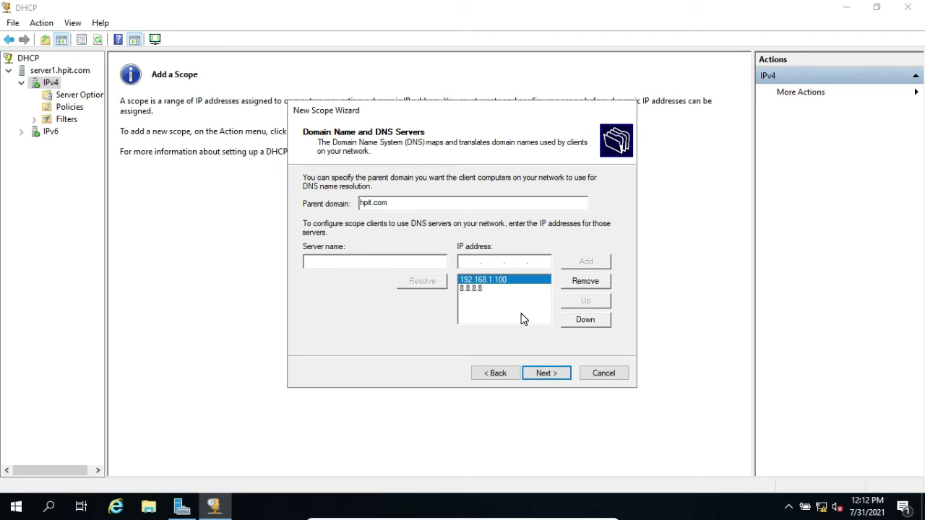
pyautogui.click(542, 373)
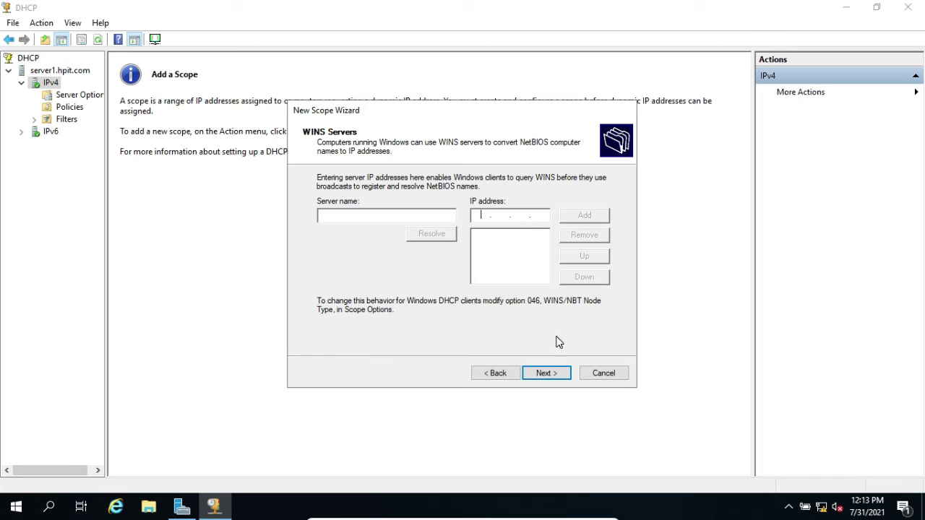
# Step: Leave the WINS servers empty and finish the new scope with immediate activation
pyautogui.click(545, 373)
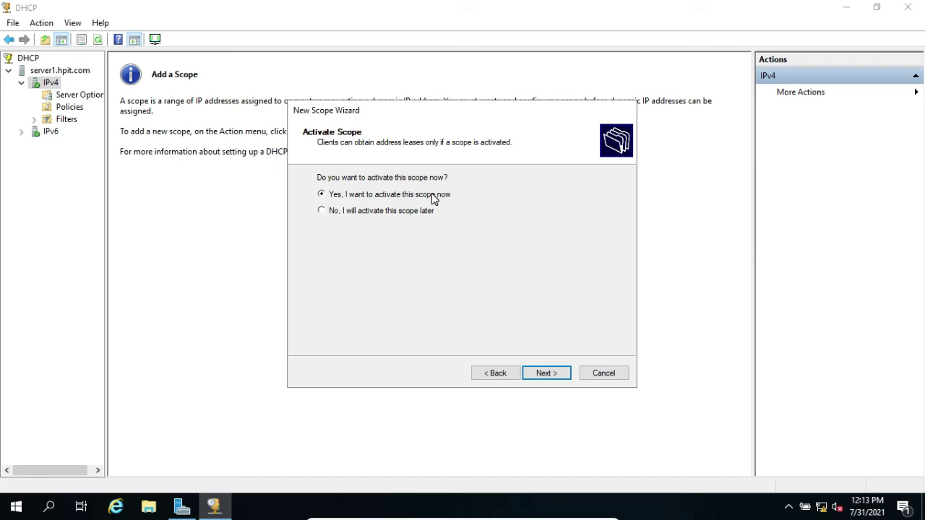
pyautogui.click(555, 371)
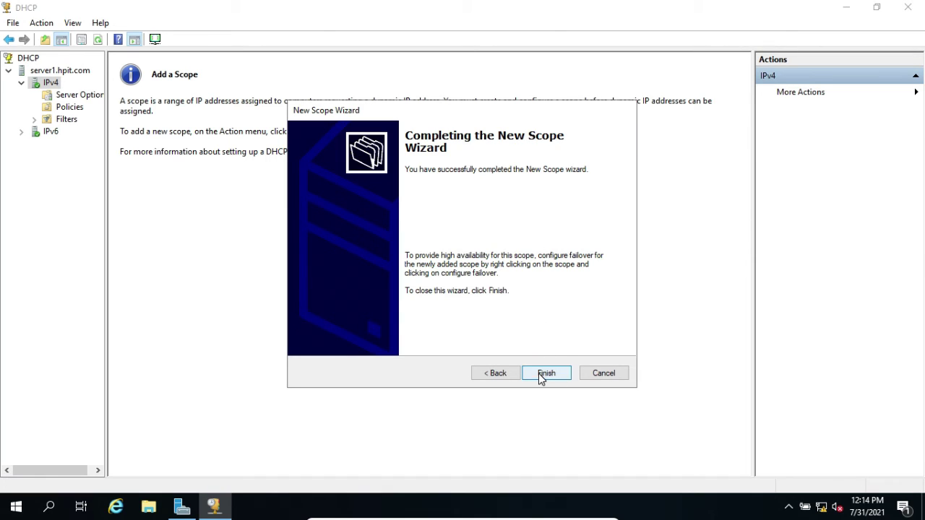
pyautogui.click(545, 372)
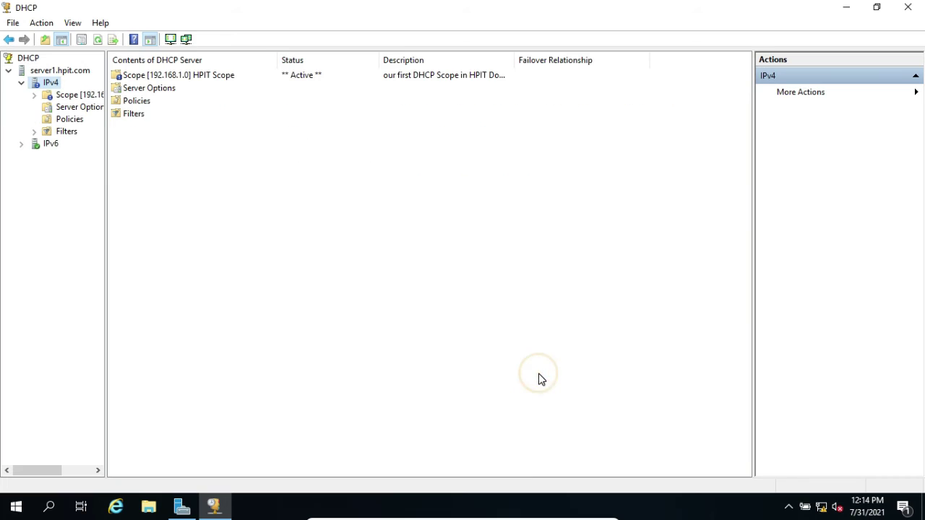
# Step: Expand HPIT Scope in a widened console tree and restart the DHCP service on server1.hpit.com
pyautogui.doubleClick(67, 96)
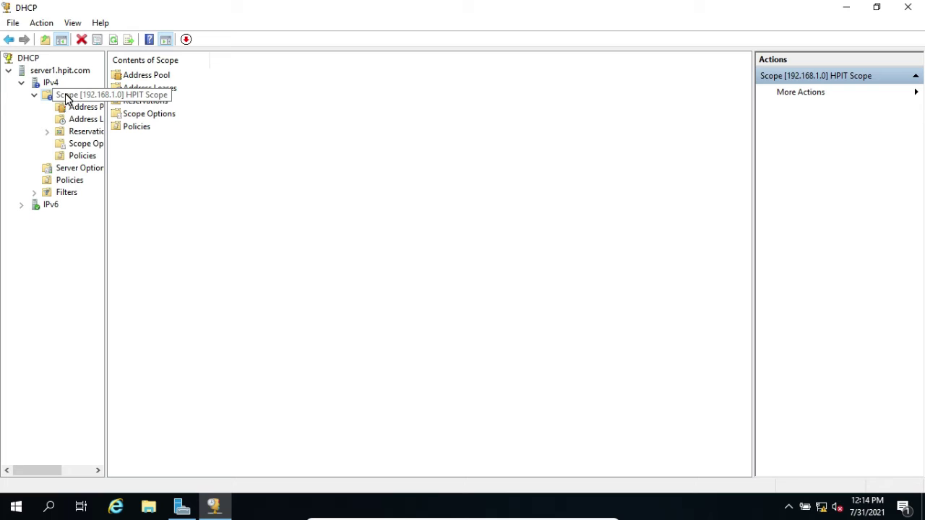
pyautogui.moveTo(105, 156); pyautogui.dragTo(178, 155)
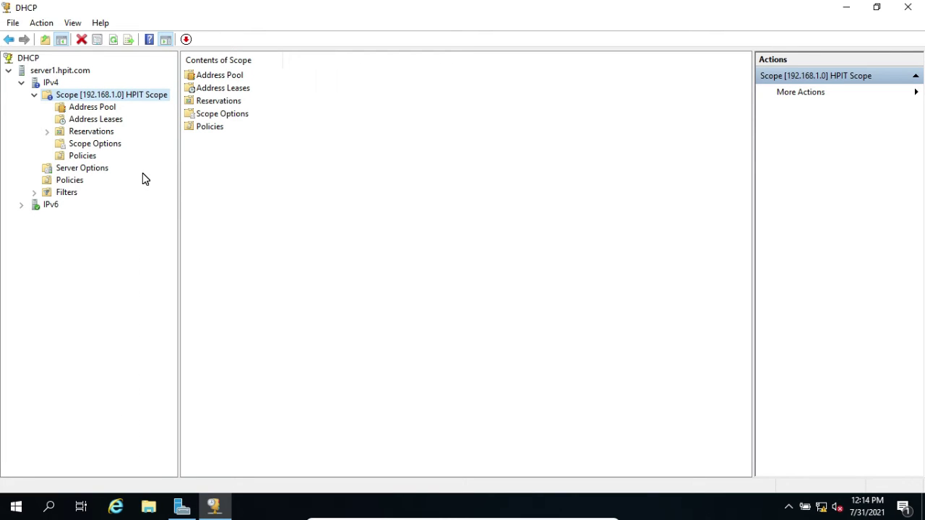
pyautogui.rightClick(61, 77)
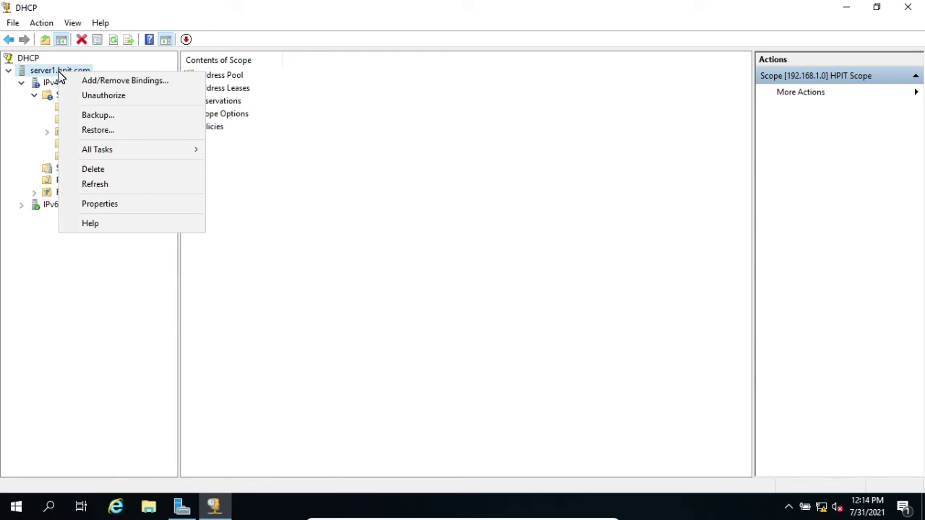
pyautogui.moveTo(169, 152)
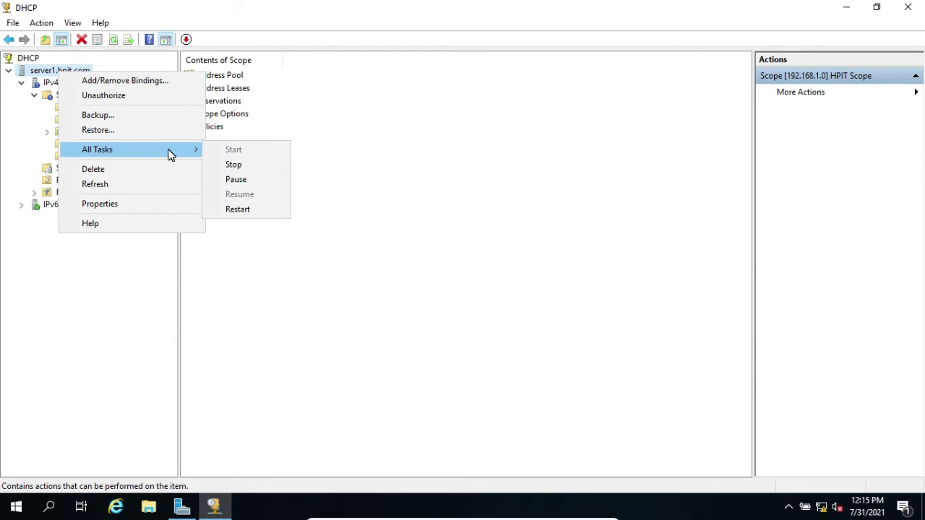
pyautogui.click(243, 211)
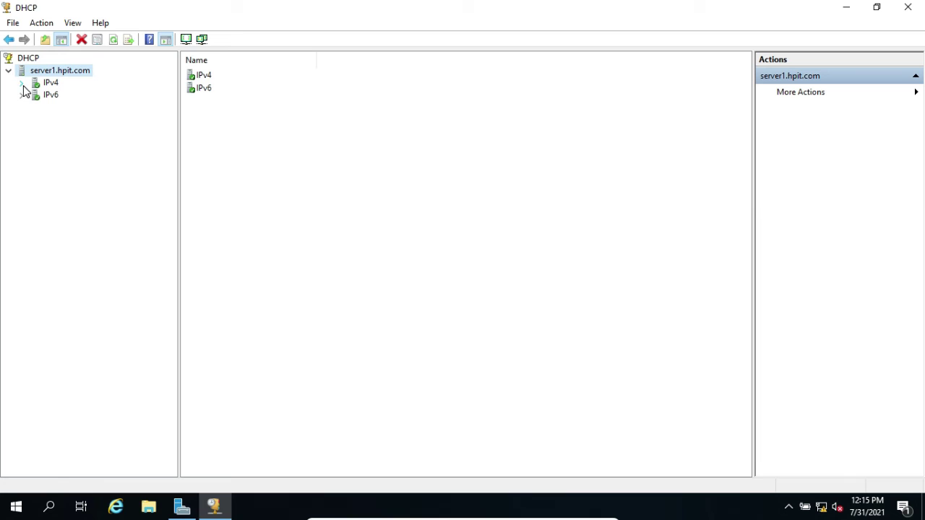
# Step: Expand IPv4 and HPIT Scope again and review the distribution range and exclusions in its address pool
pyautogui.click(22, 83)
pyautogui.doubleClick(62, 94)
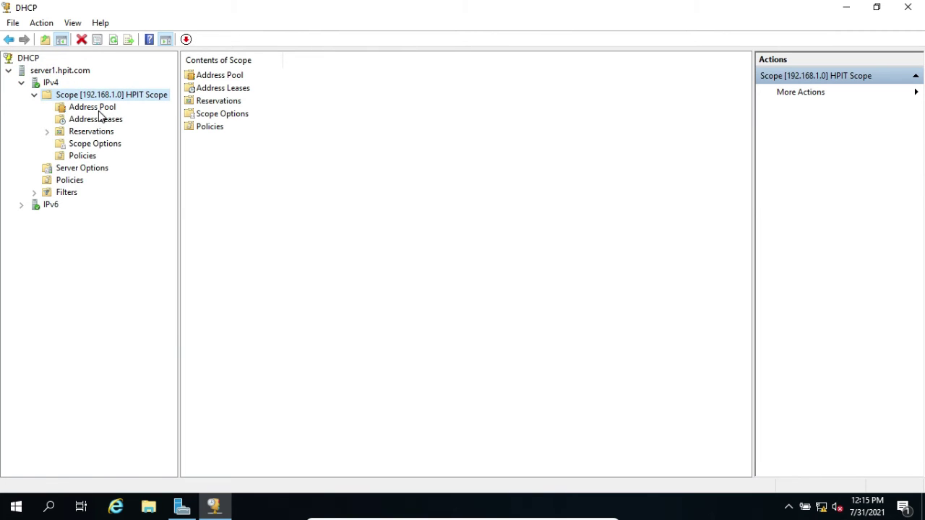
pyautogui.click(94, 106)
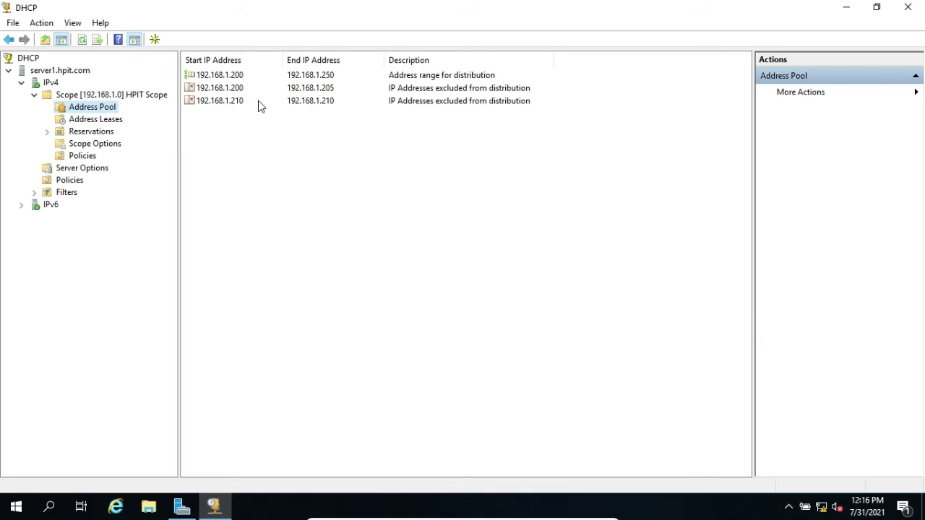
pyautogui.click(245, 76)
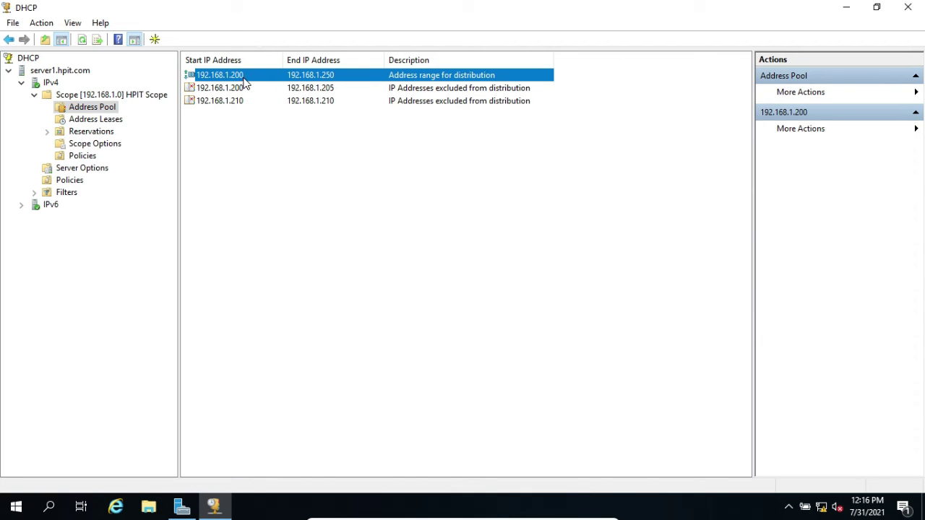
pyautogui.click(319, 90)
pyautogui.click(313, 102)
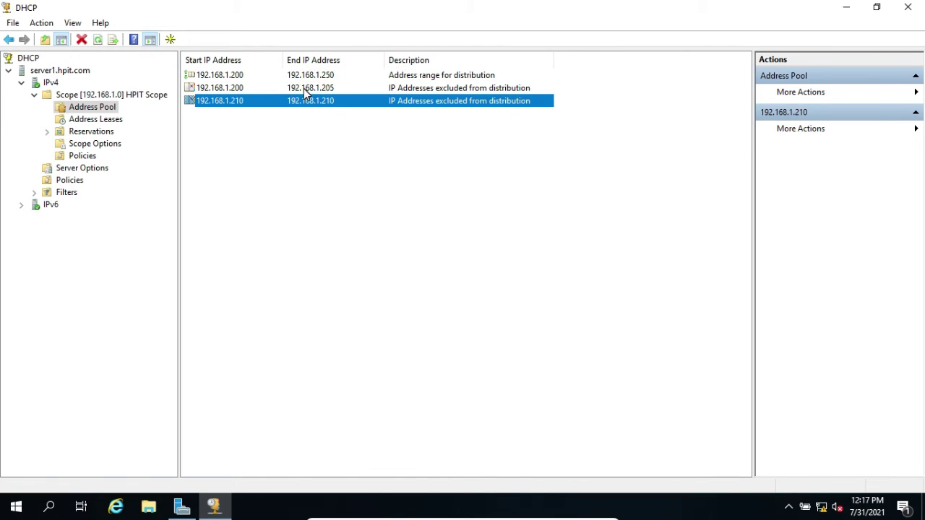
# Step: Review HPIT Scope's address leases, reservations, and the router, DNS server and domain name entries in its scope options
pyautogui.click(87, 120)
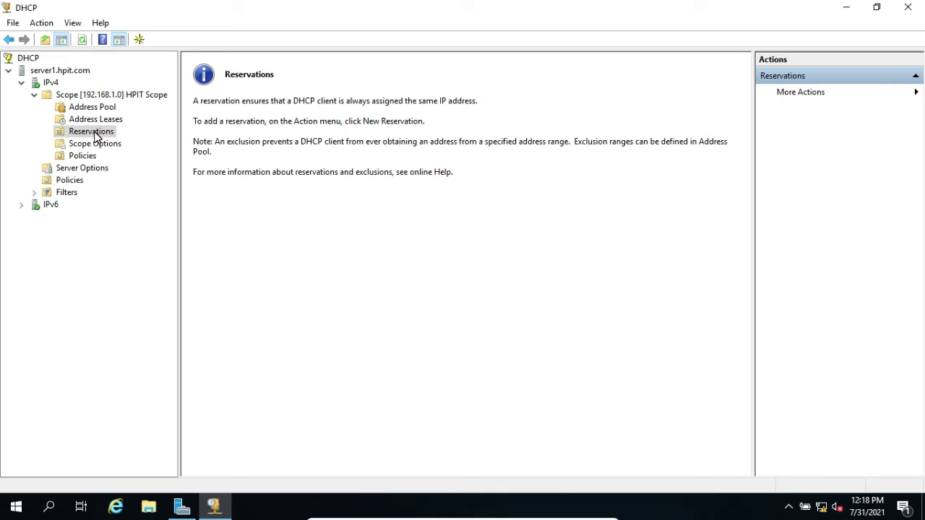
pyautogui.click(100, 144)
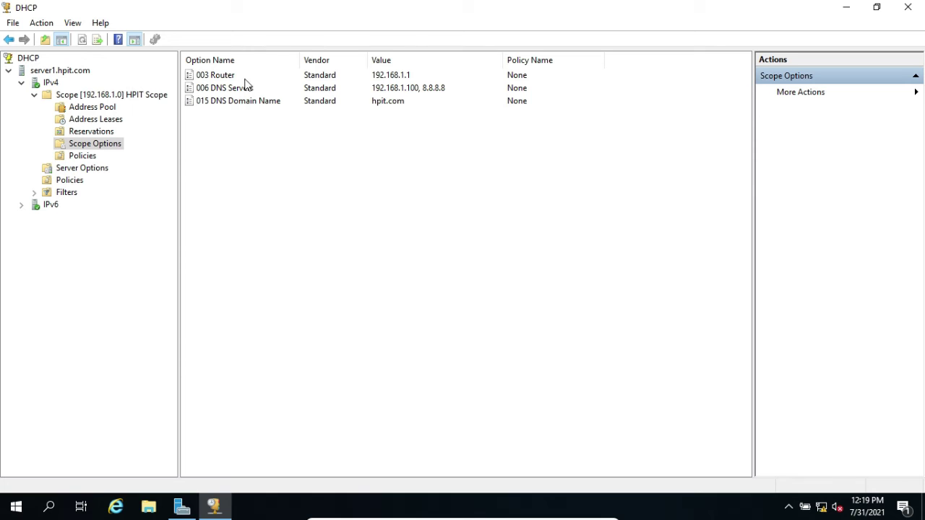
pyautogui.click(292, 75)
pyautogui.click(254, 87)
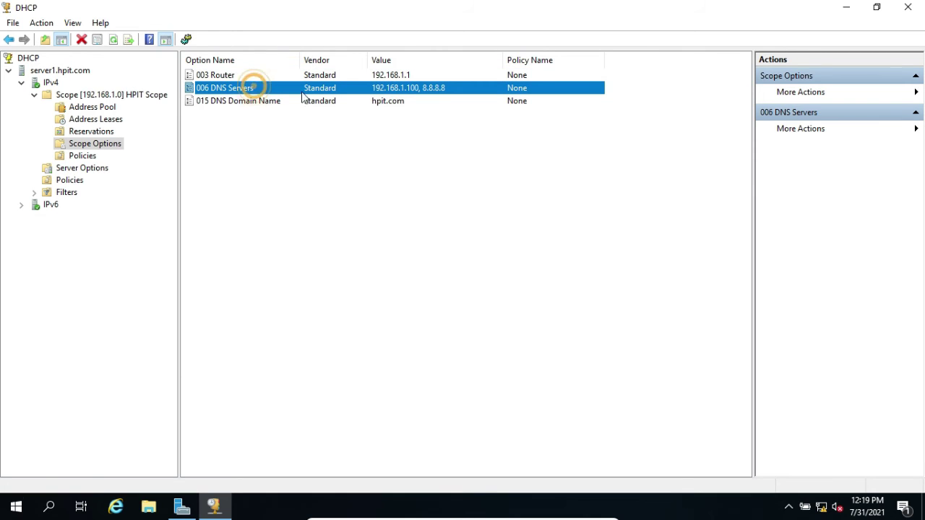
pyautogui.click(258, 102)
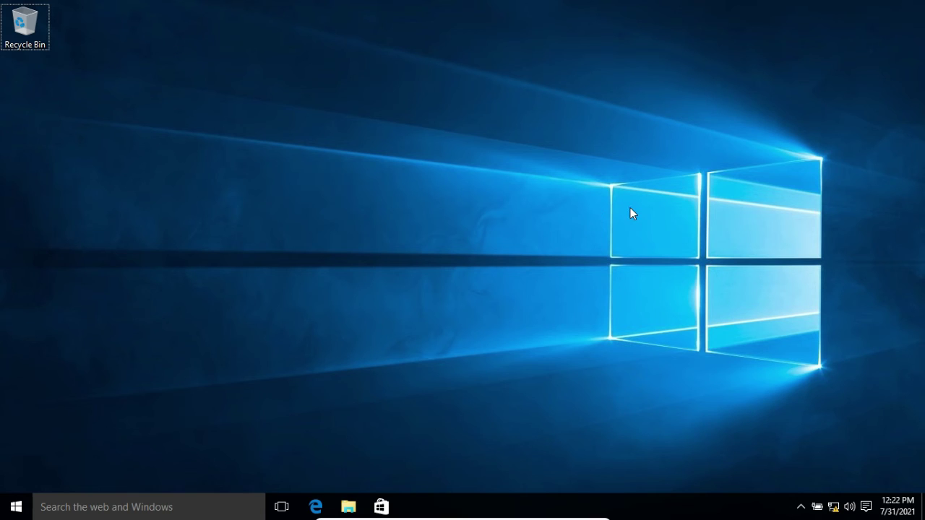
# Step: Switch to the Windows 10 client and open the Network and Sharing Center in a maximized window
pyautogui.click(752, 515)
pyautogui.rightClick(834, 508)
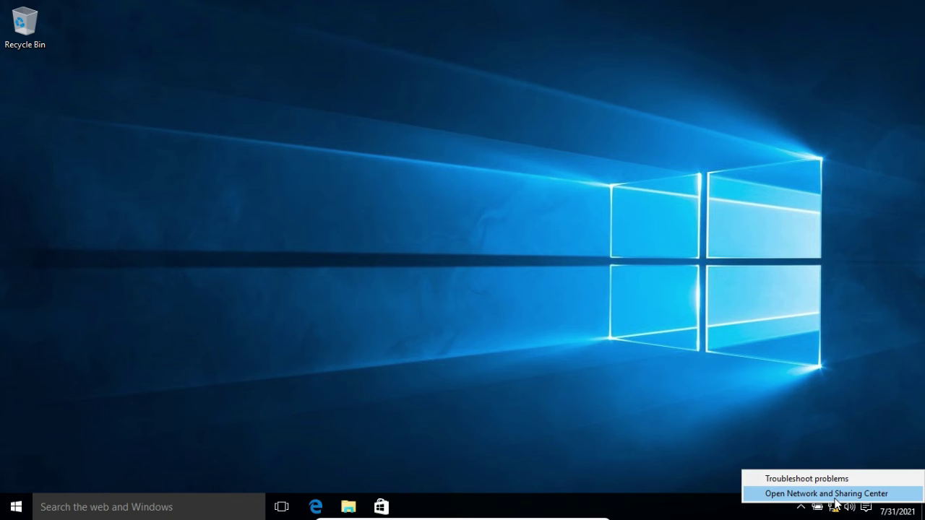
pyautogui.click(837, 496)
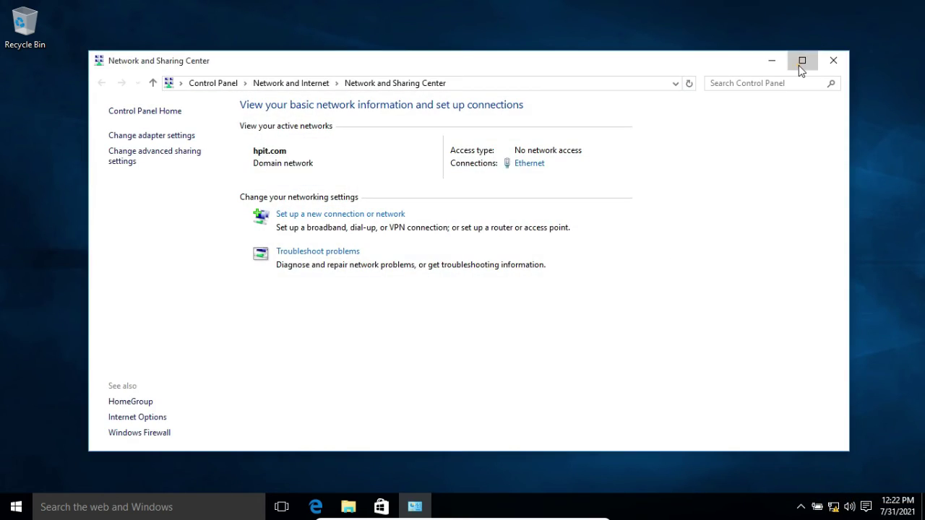
pyautogui.click(802, 61)
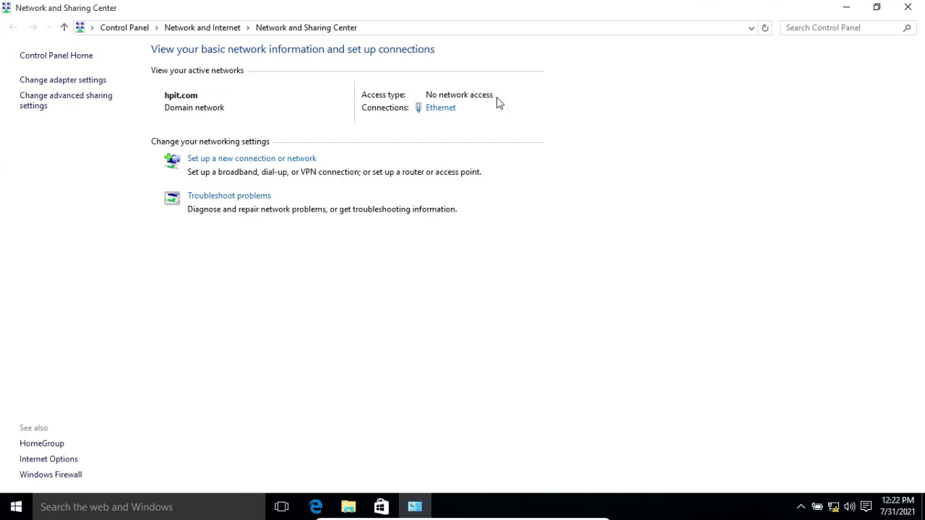
# Step: Open the Ethernet connection's status and check its network connection details
pyautogui.click(437, 108)
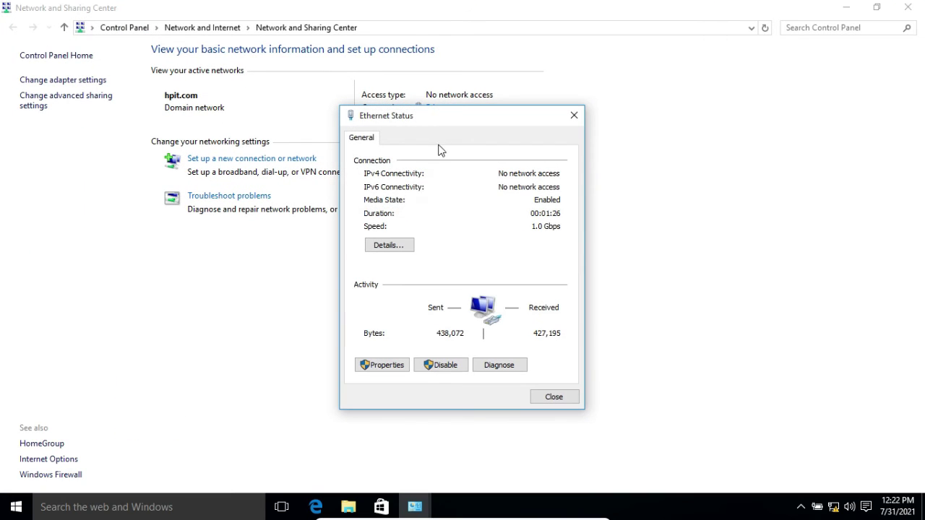
pyautogui.click(395, 252)
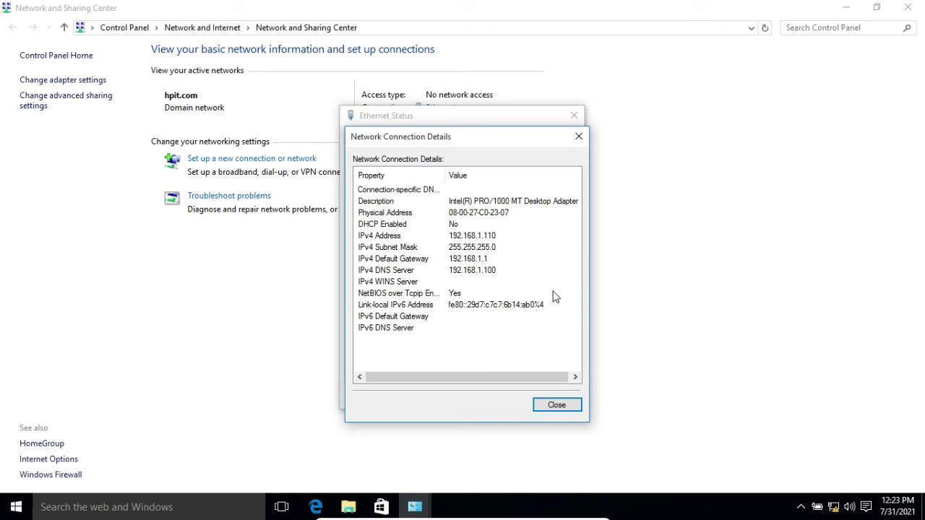
pyautogui.click(569, 407)
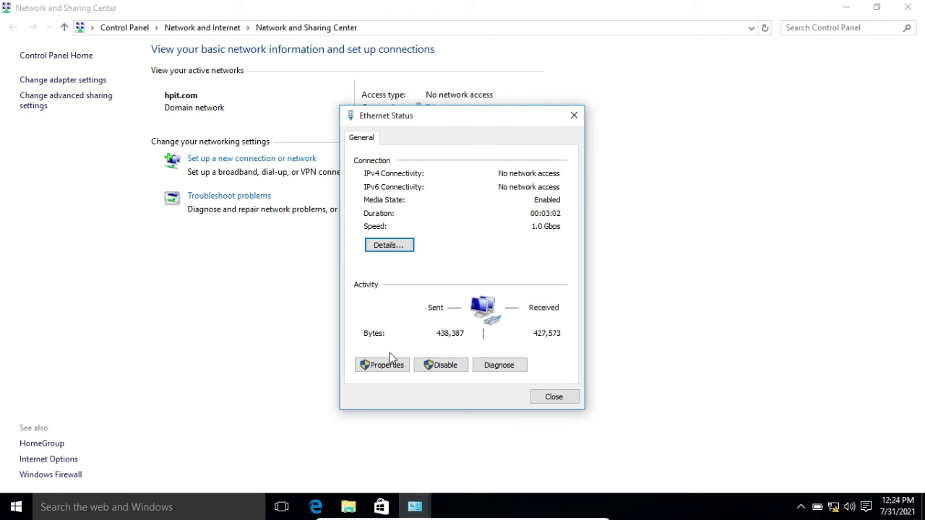
# Step: Configure the Ethernet adapter's Internet Protocol Version 4 properties to obtain the IP address and DNS server address automatically
pyautogui.click(394, 372)
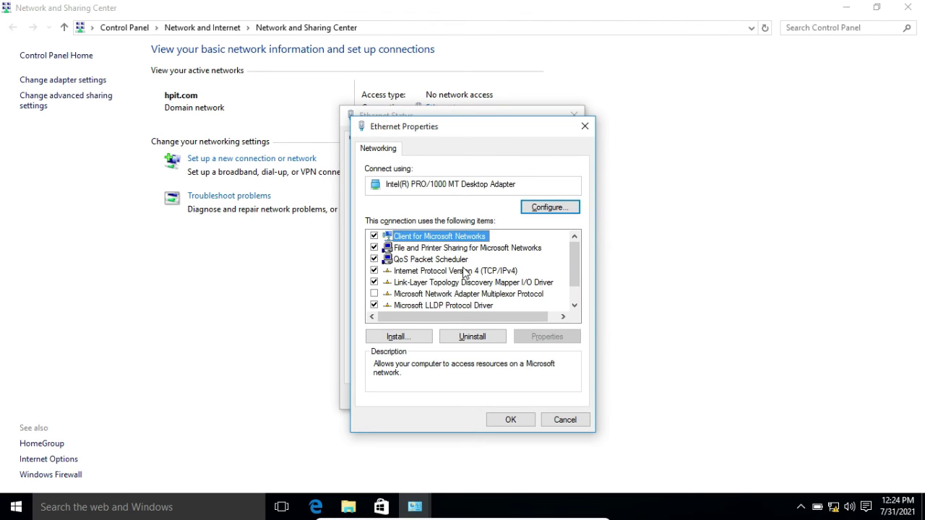
pyautogui.click(464, 272)
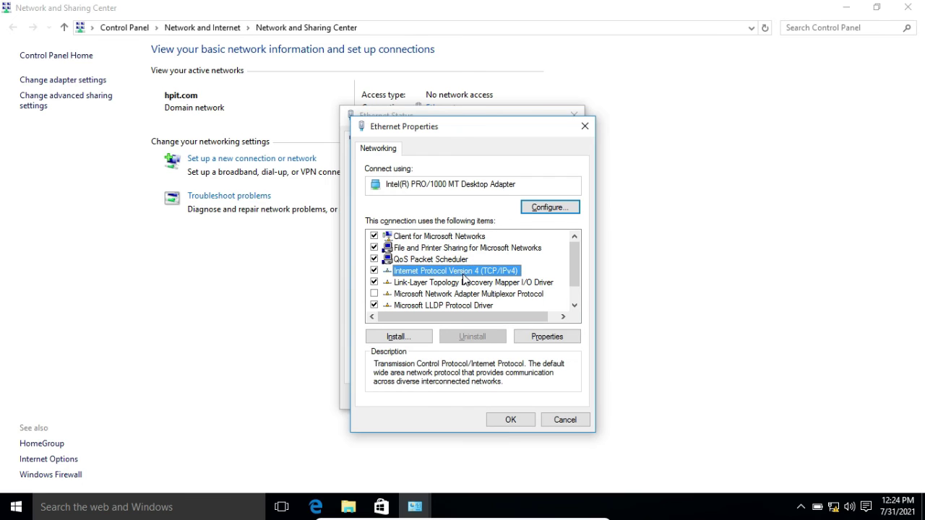
pyautogui.click(542, 337)
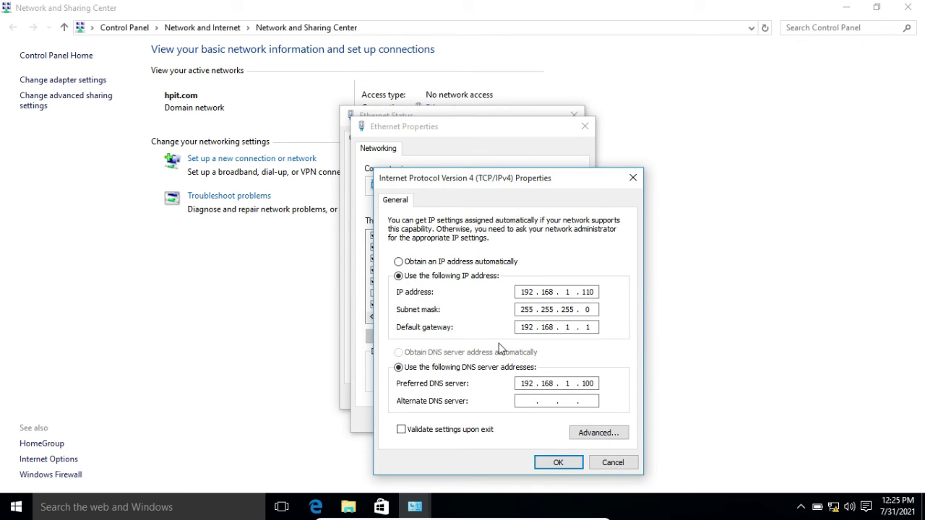
pyautogui.click(399, 262)
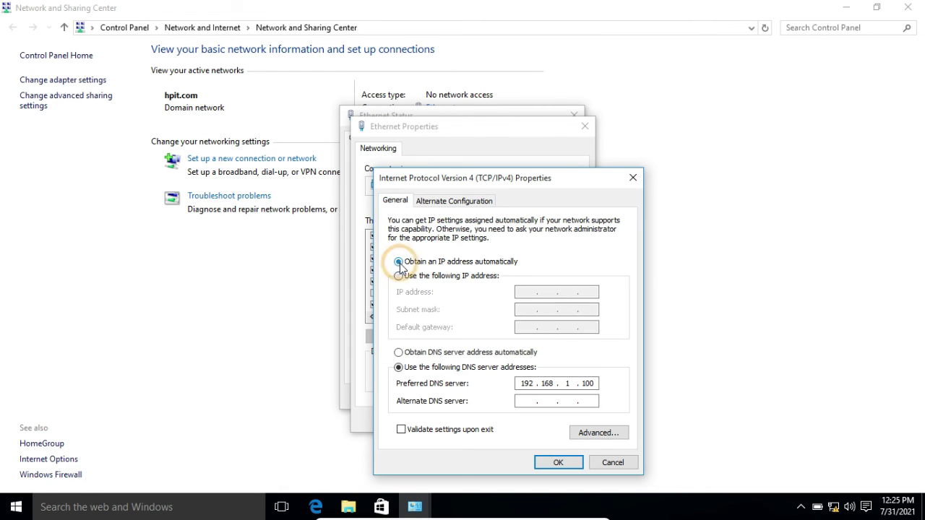
pyautogui.click(403, 353)
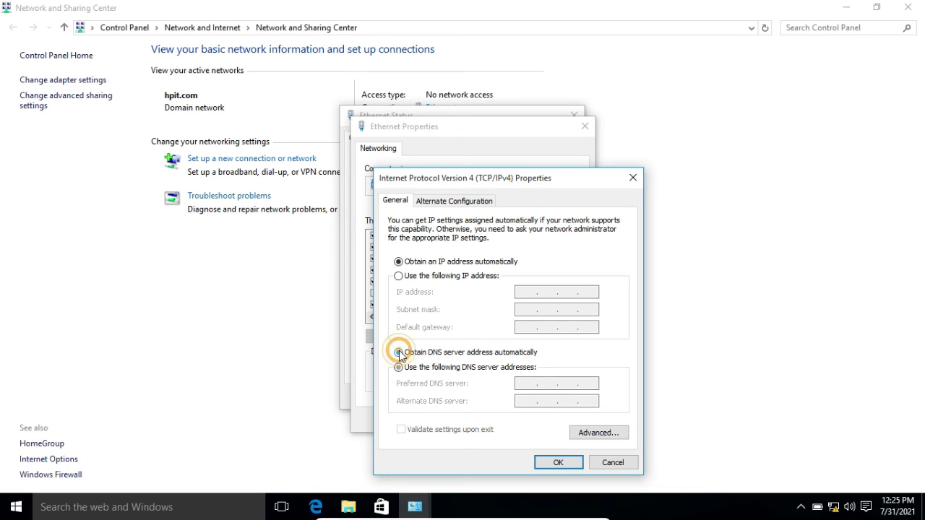
pyautogui.click(551, 465)
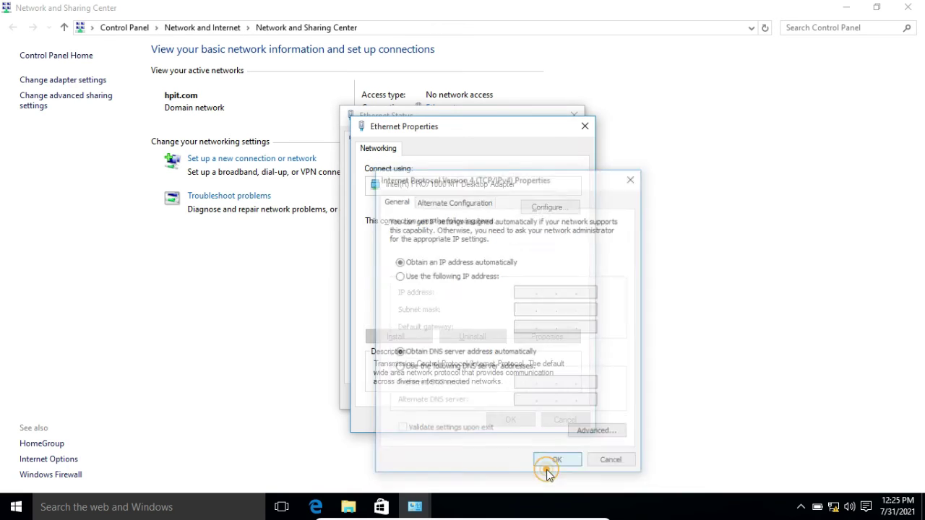
pyautogui.click(509, 419)
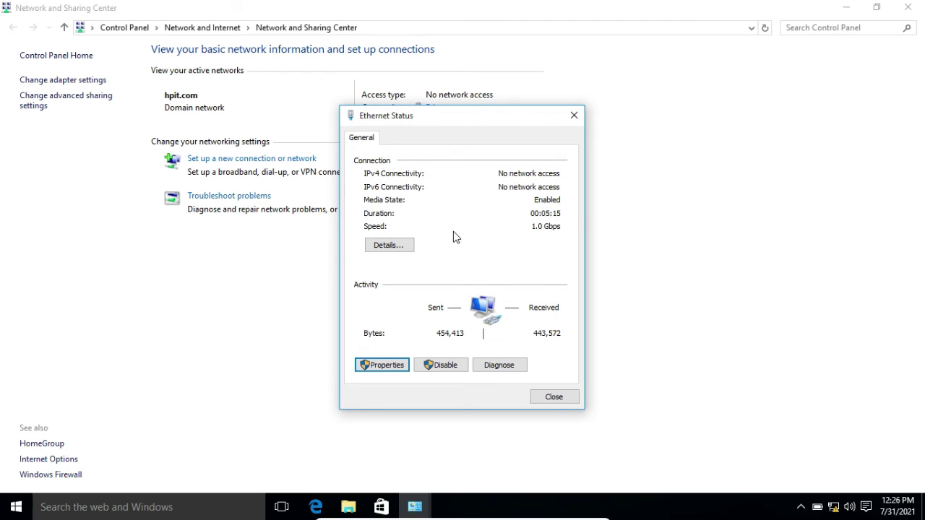
# Step: Check the Ethernet connection's network details for the assigned addressing, then close the details, status and Network and Sharing Center windows
pyautogui.click(406, 247)
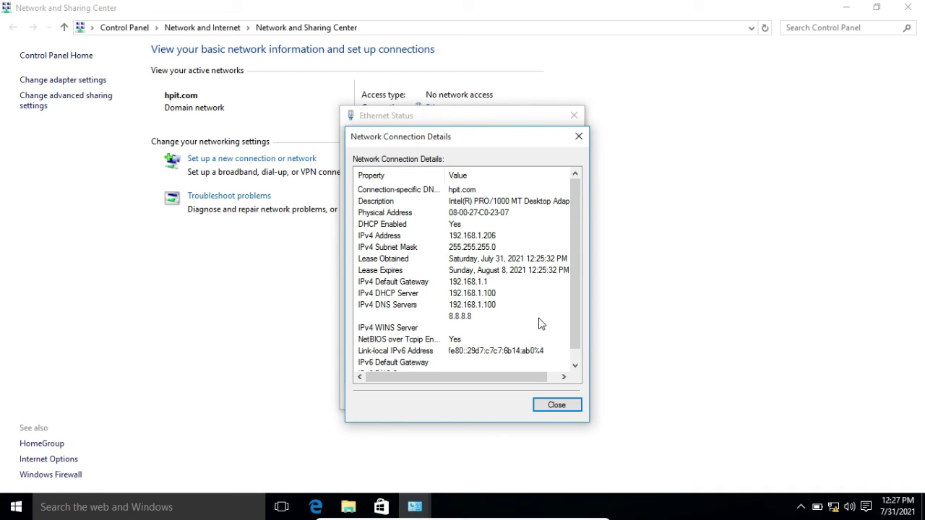
pyautogui.click(555, 405)
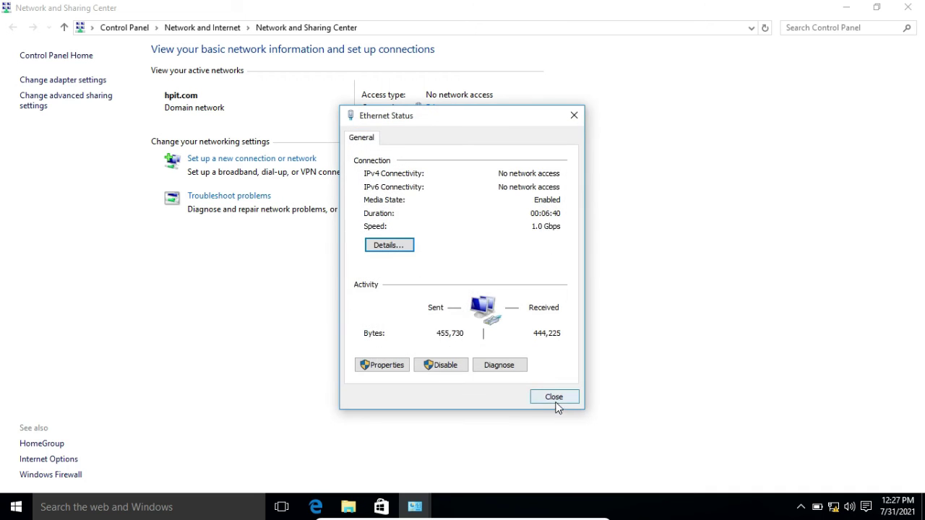
pyautogui.click(555, 406)
pyautogui.click(910, 9)
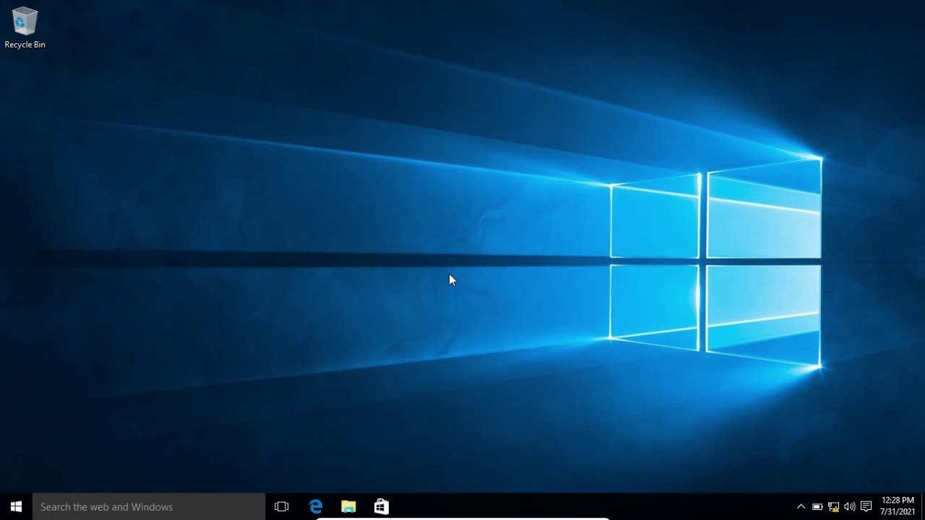
# Step: Open Command Prompt, reposition its window and run ipconfig /all
pyautogui.press('super+s')
pyautogui.write('cmd')
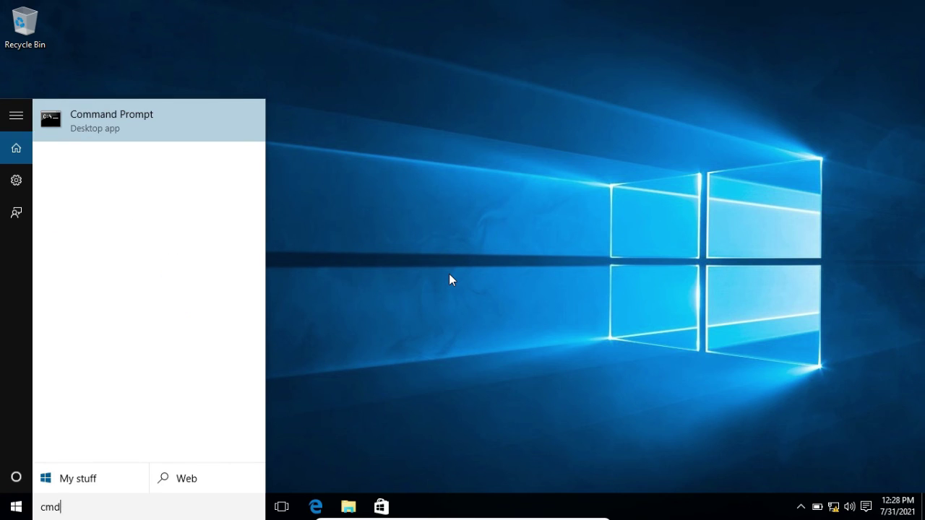
pyautogui.press('Return')
pyautogui.moveTo(325, 38); pyautogui.dragTo(442, 31)
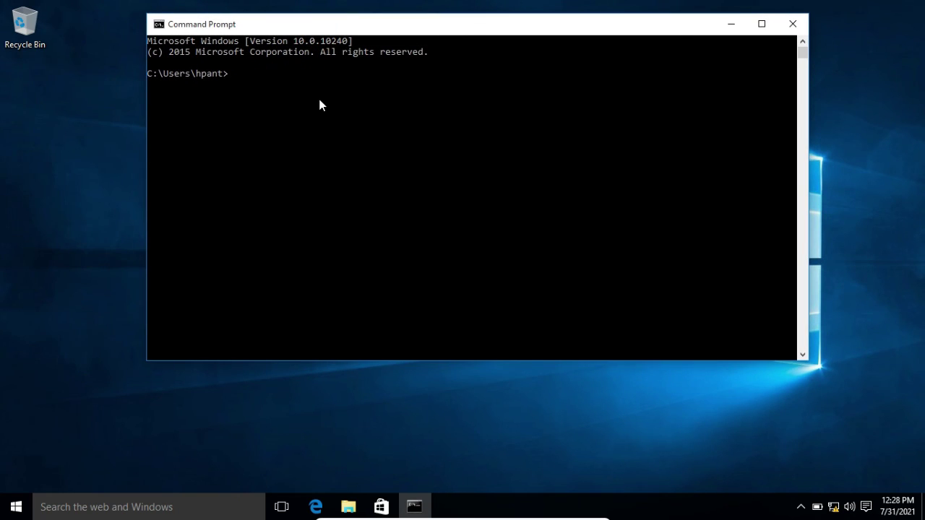
pyautogui.write('ipconfig /all')
pyautogui.press('Return')
# Step: Highlight the Ethernet adapter's DHCP Enabled, IPv4 Address, Lease Obtained, DHCP Server and DNS Servers lines in the command output
pyautogui.scroll(1, 202, 136)
pyautogui.moveTo(166, 130); pyautogui.dragTo(384, 130)
pyautogui.moveTo(164, 159); pyautogui.dragTo(429, 163)
pyautogui.moveTo(168, 181); pyautogui.dragTo(430, 182)
pyautogui.moveTo(158, 214); pyautogui.dragTo(409, 215)
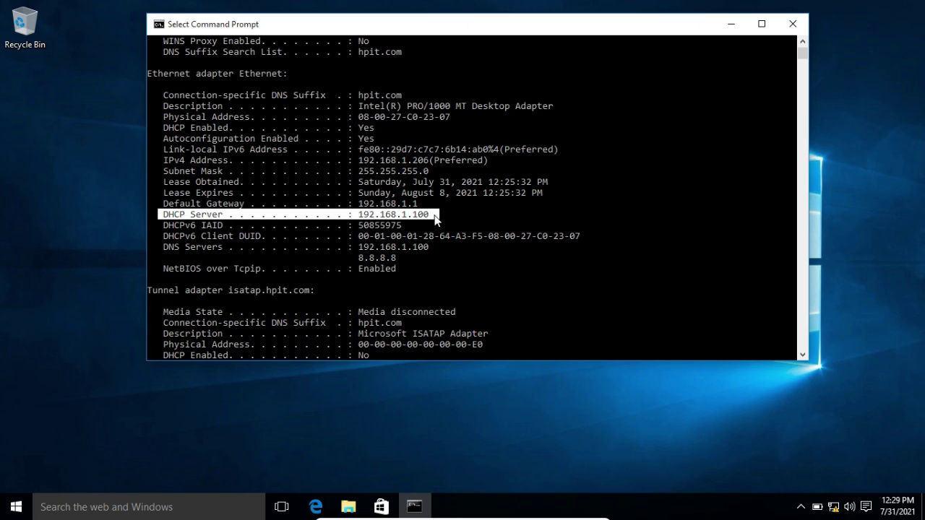
pyautogui.moveTo(164, 248); pyautogui.dragTo(438, 251)
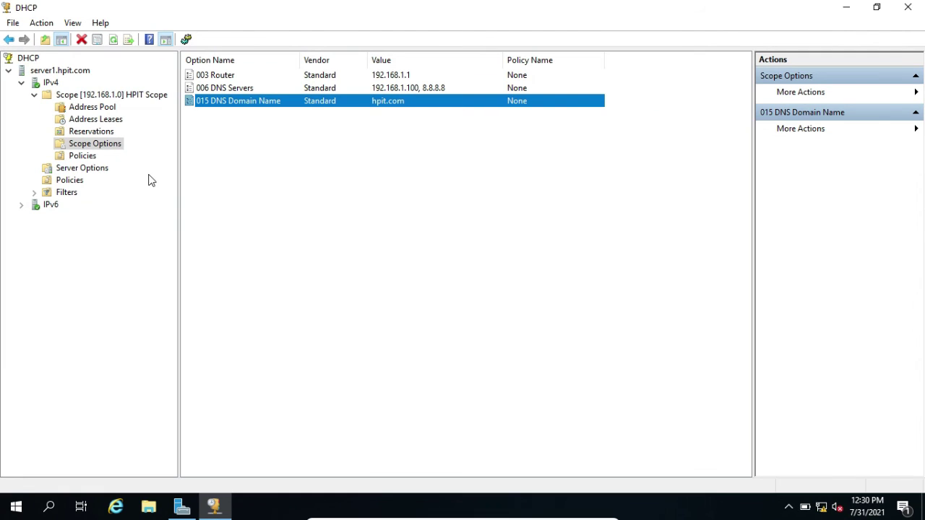
# Step: Switch to the server's DHCP console, refresh HPIT Scope's address leases and select the lease for PC1.hpit.com
pyautogui.click(112, 121)
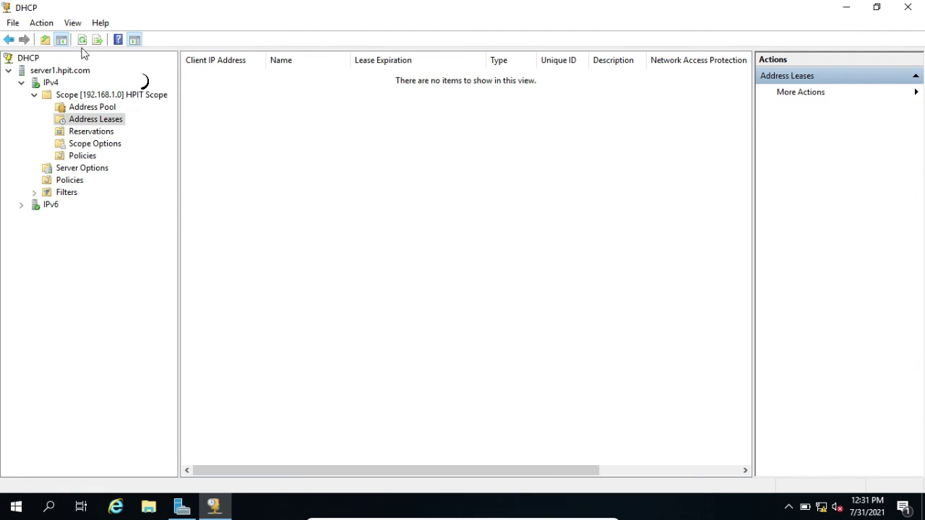
pyautogui.click(81, 42)
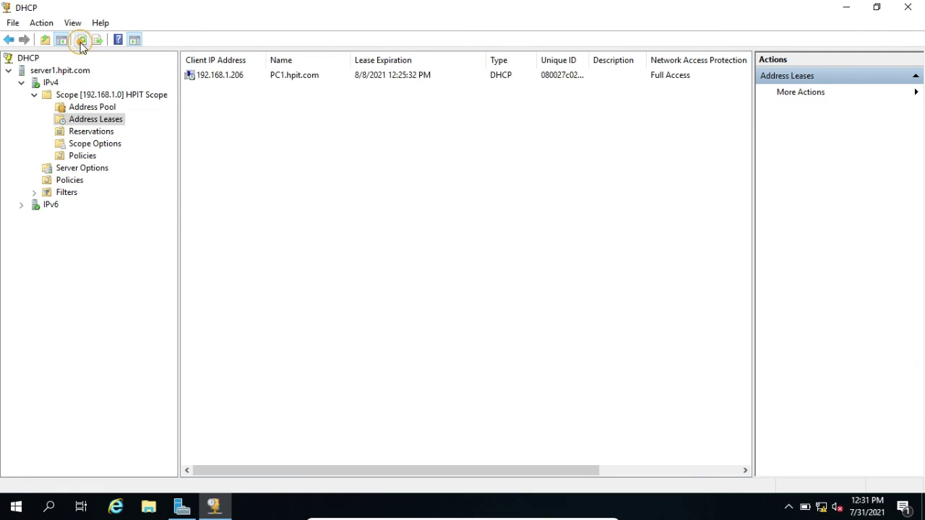
pyautogui.click(209, 76)
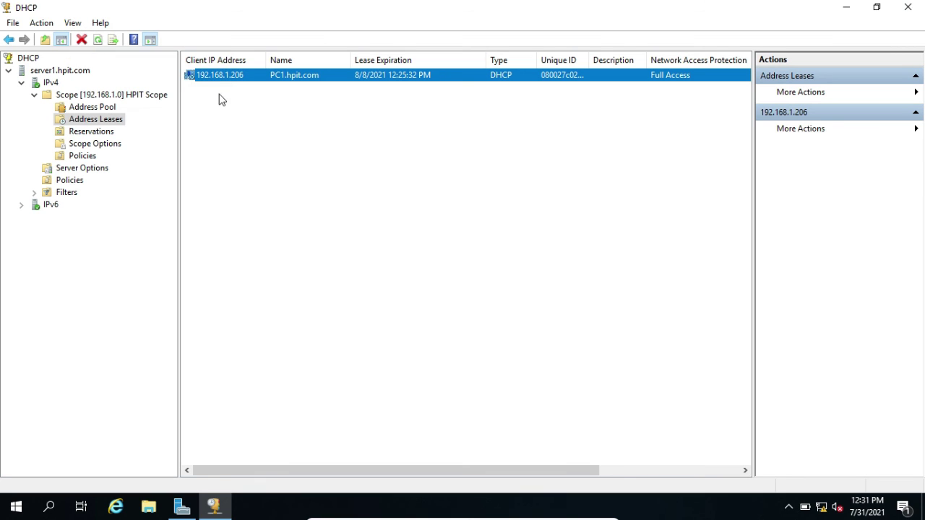